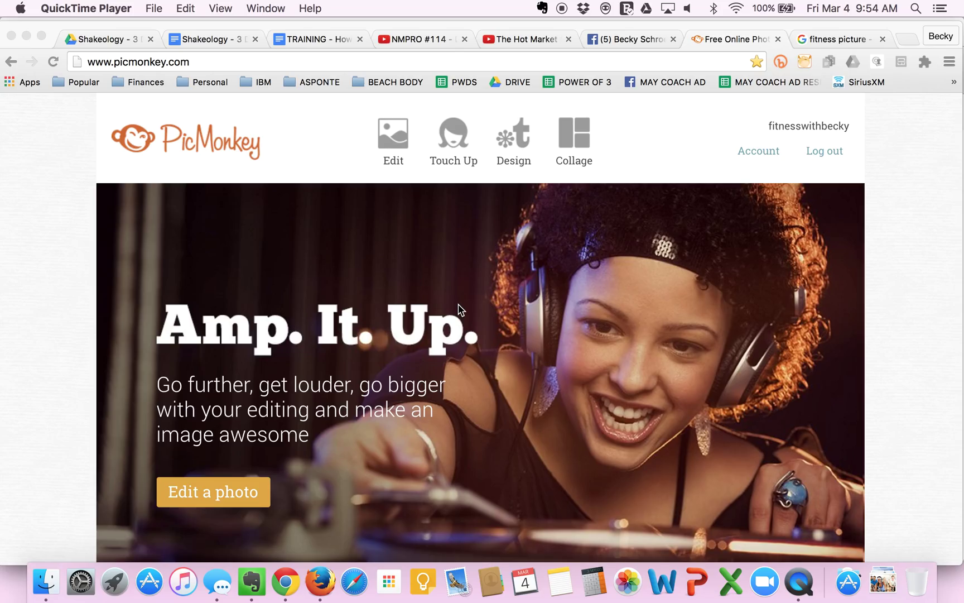
View the Top 30 Reasons to Workout at Home photo on Facebook, then return to PicMonkey
left_click(638, 38)
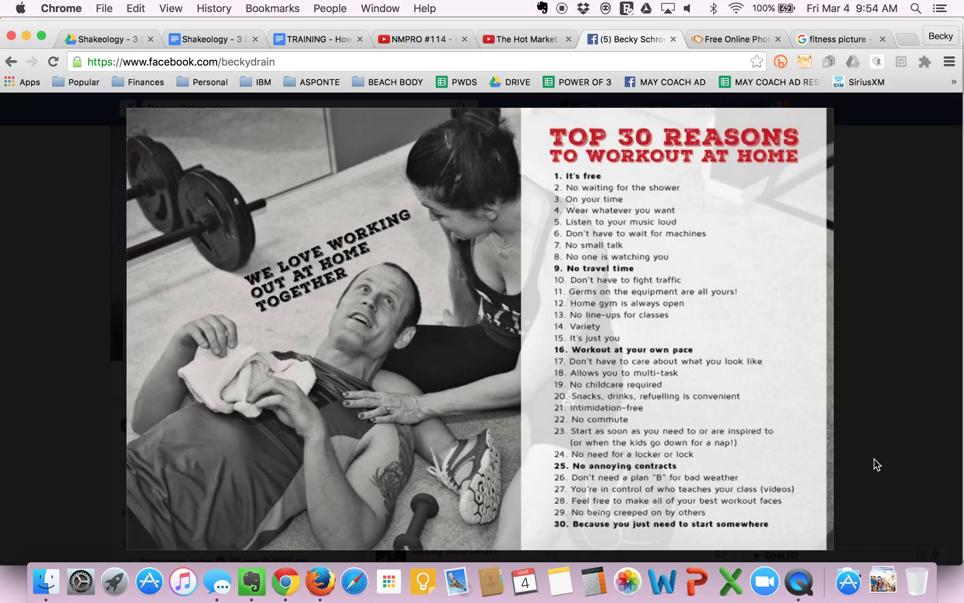
left_click(728, 40)
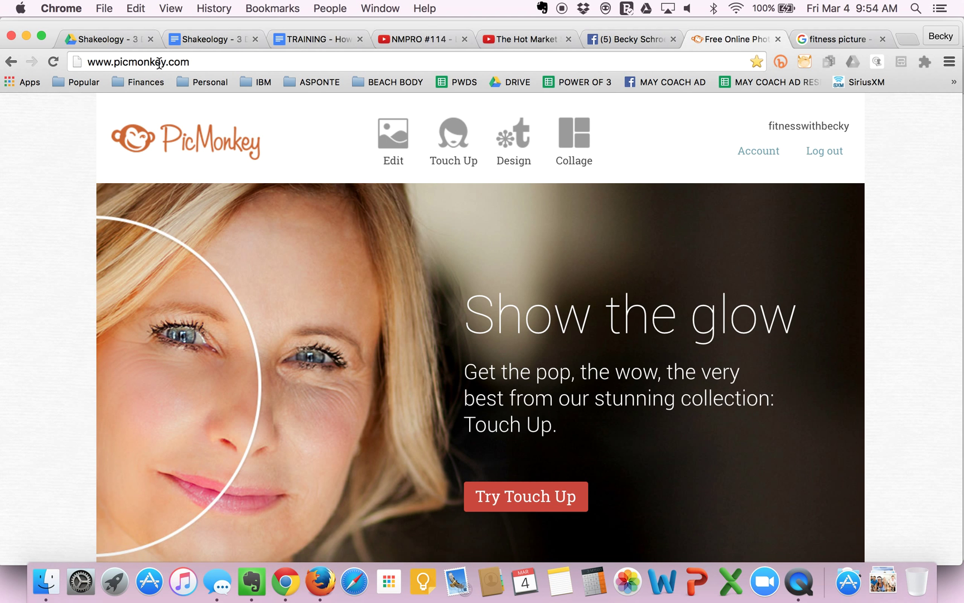
Create a new custom-size design with a 2000 × 1000 pixel blank canvas
left_click(575, 137)
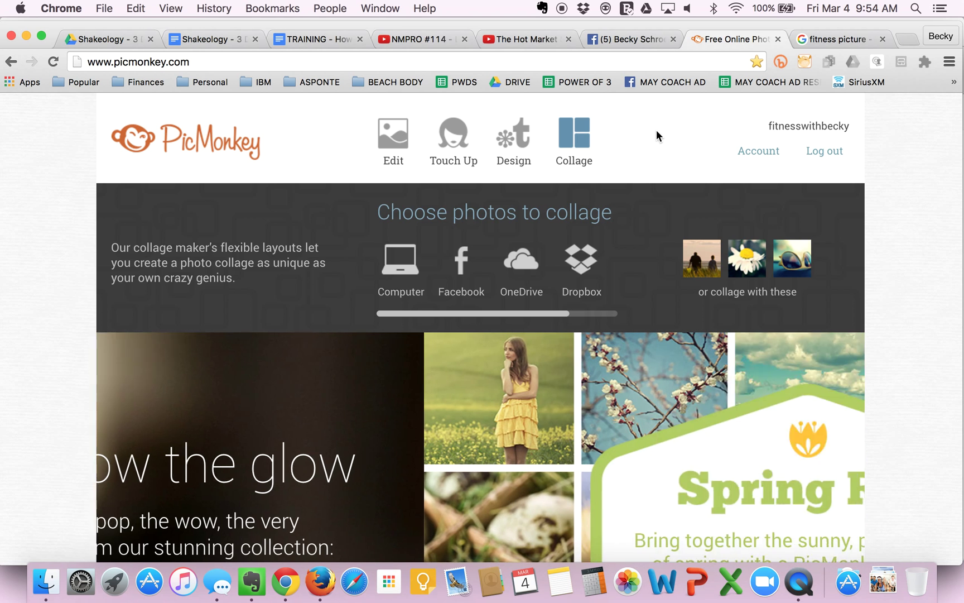
left_click(516, 135)
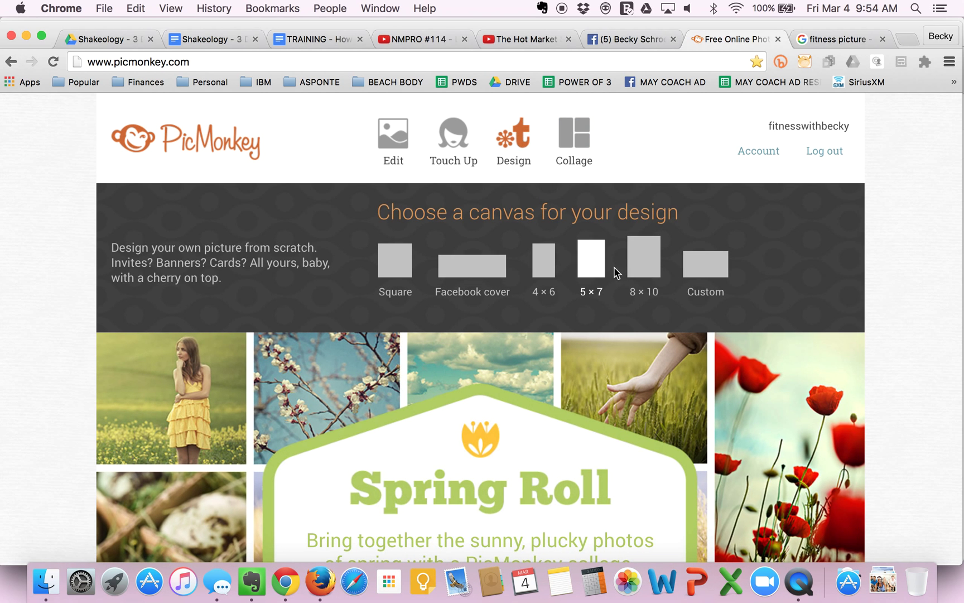
left_click(702, 275)
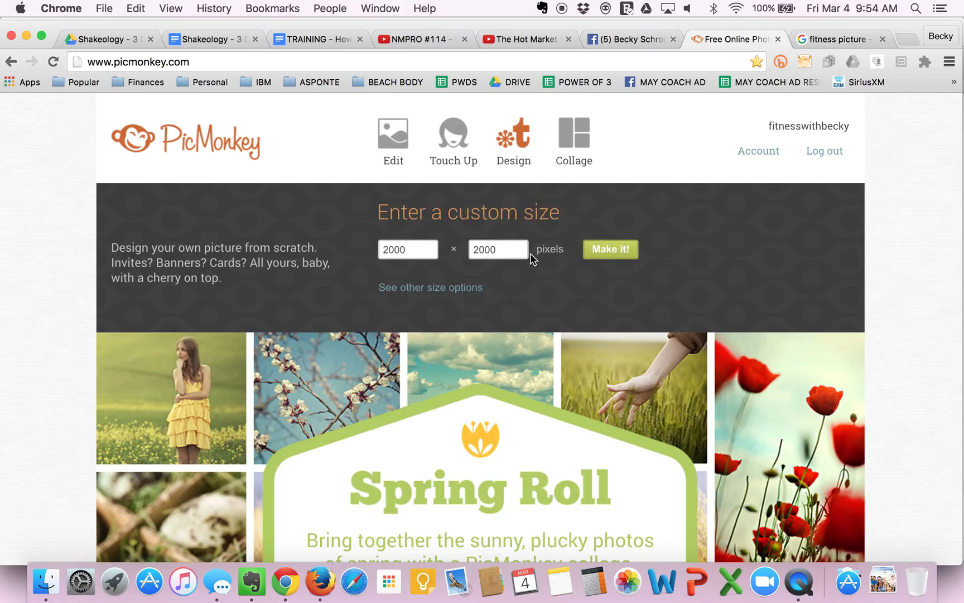
left_click_drag(508, 250, 441, 245)
type("1")
left_click(608, 251)
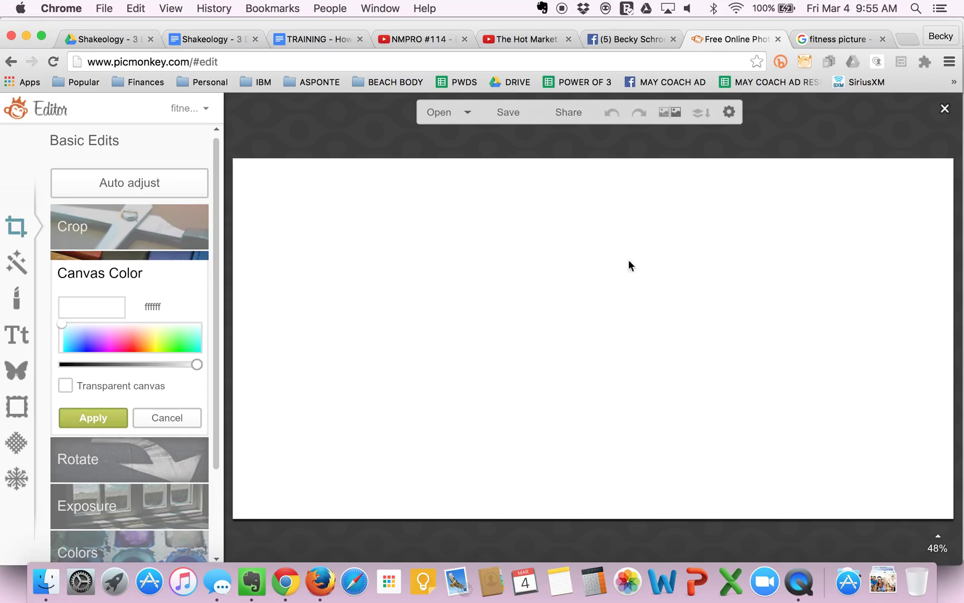
Give the canvas a white colour and choose to add an overlay from your own file
left_click(82, 417)
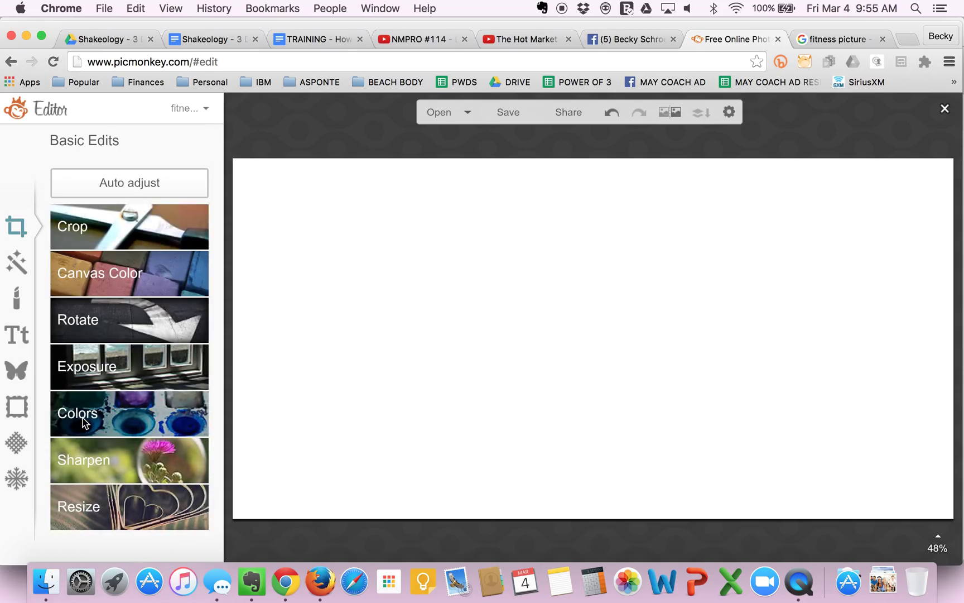
left_click(15, 371)
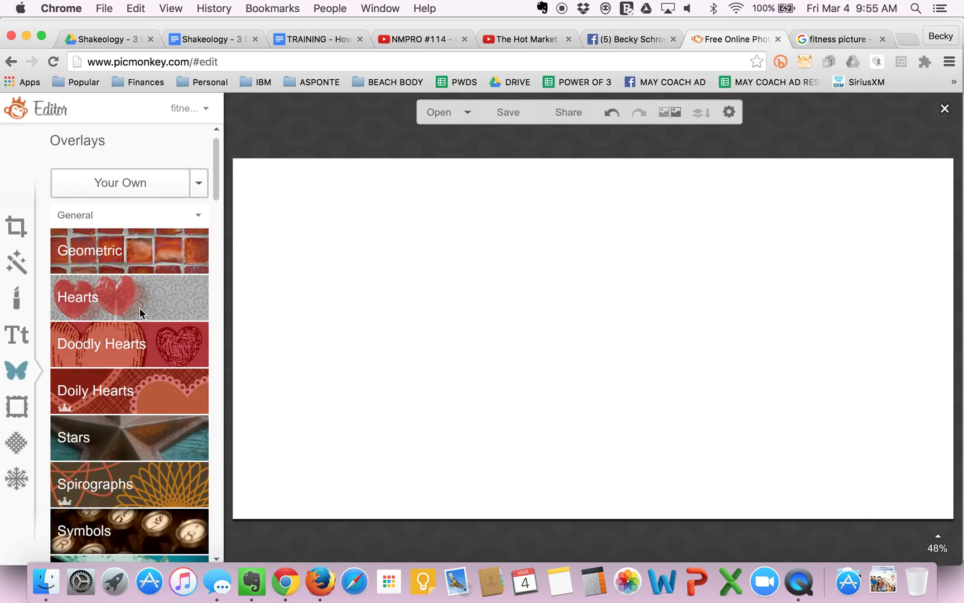
left_click(111, 188)
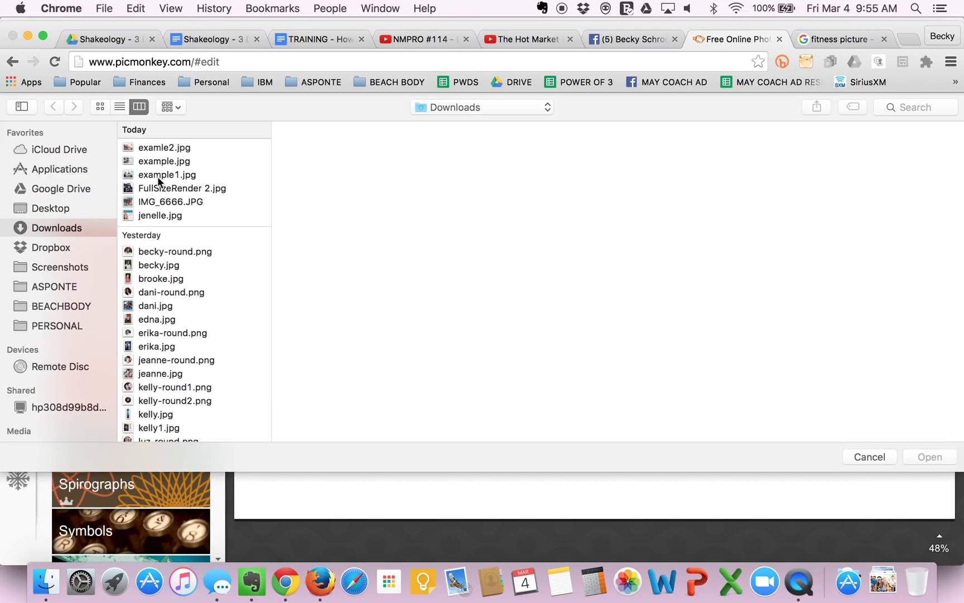
Preview example1.jpg and example.jpg, then place examle2.jpg on the canvas as an overlay
left_click(159, 176)
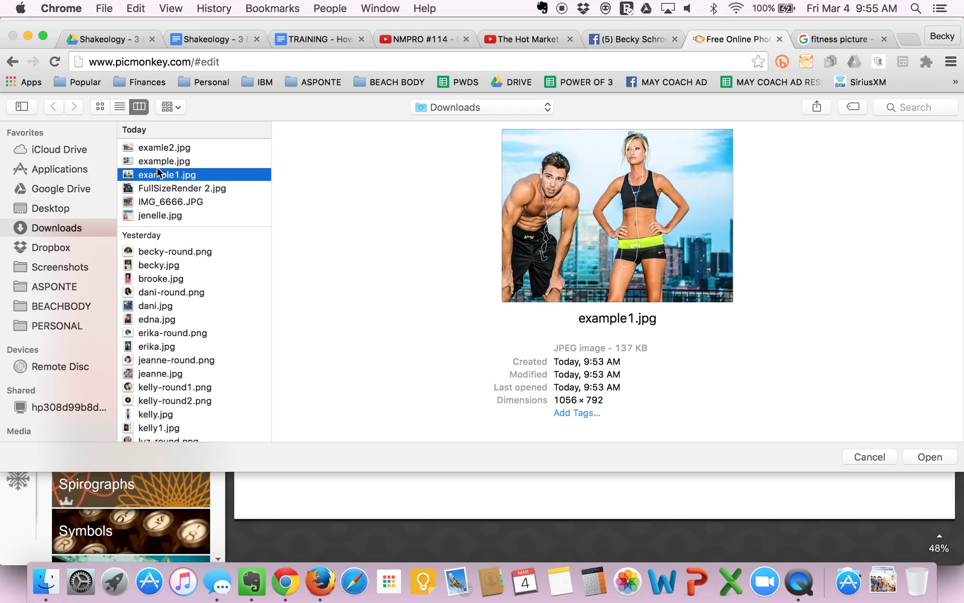
left_click(157, 160)
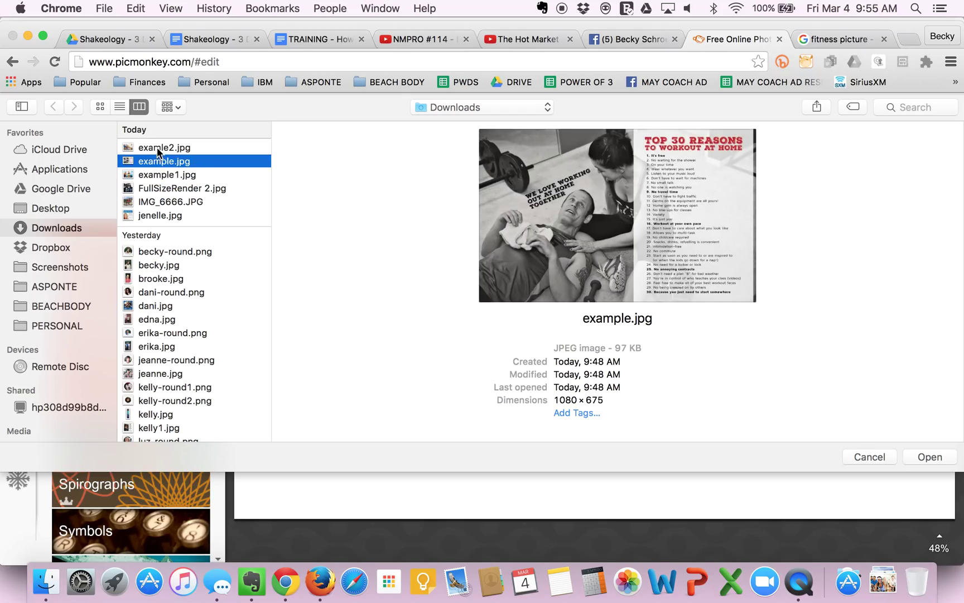
left_click(156, 148)
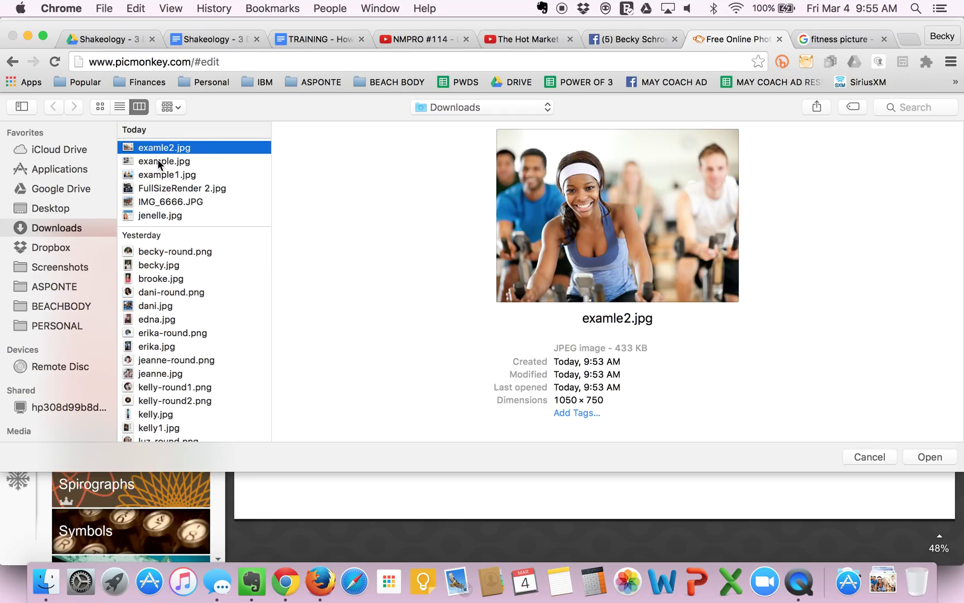
left_click(929, 456)
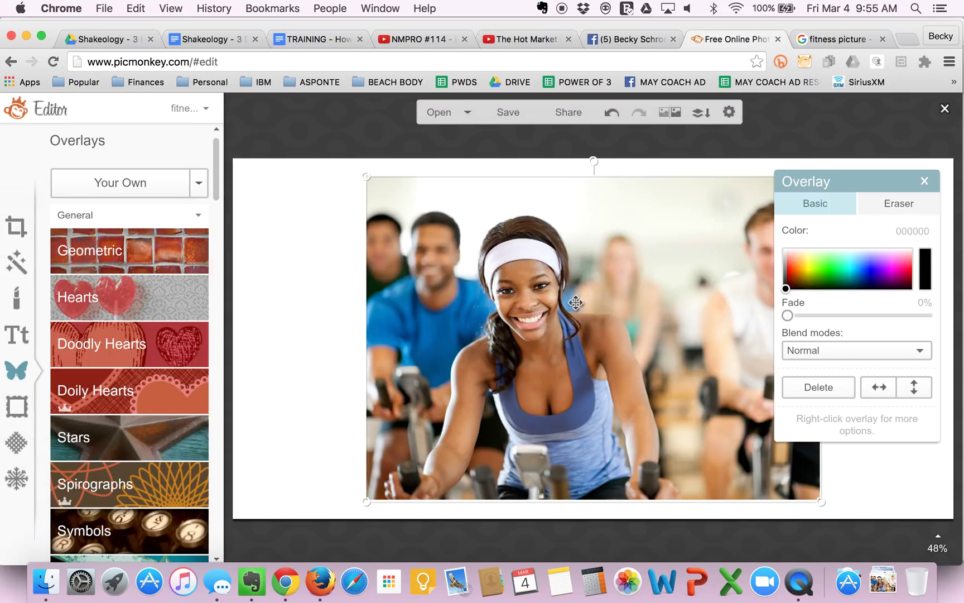
Move the spin-class photo to the top-left corner and enlarge it to the full canvas height
left_click_drag(566, 318, 476, 304)
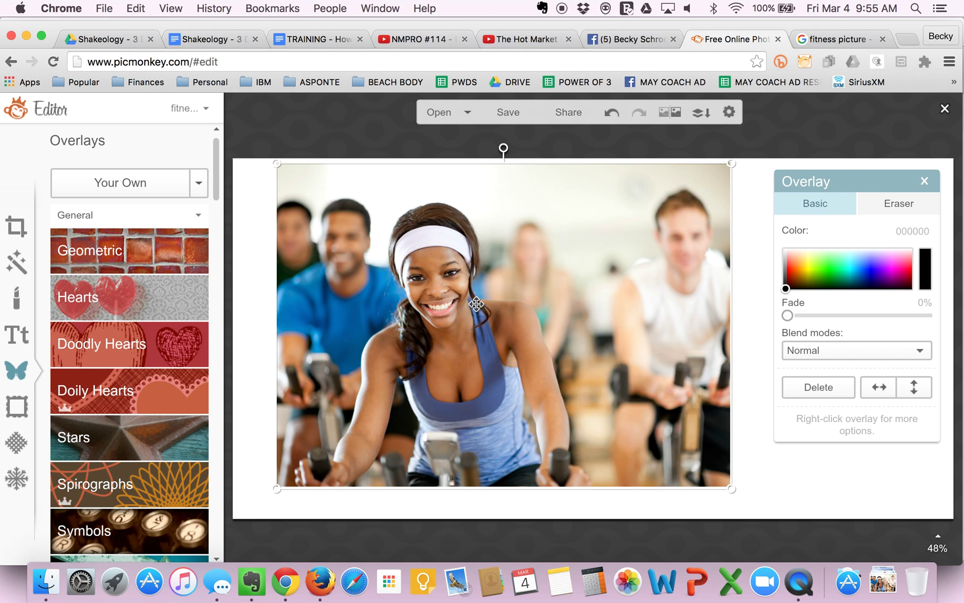
left_click_drag(476, 304, 431, 300)
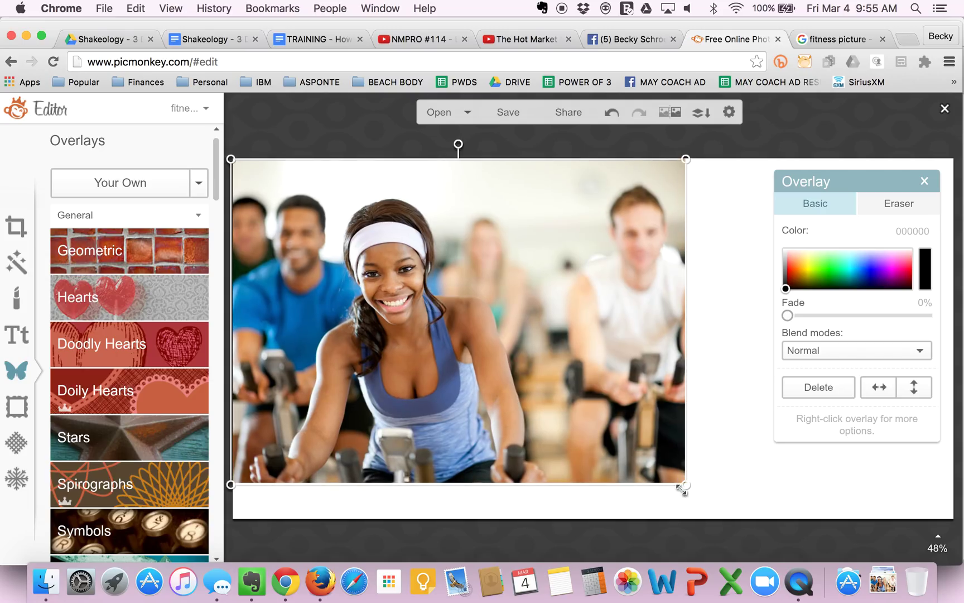
left_click_drag(687, 482, 792, 523)
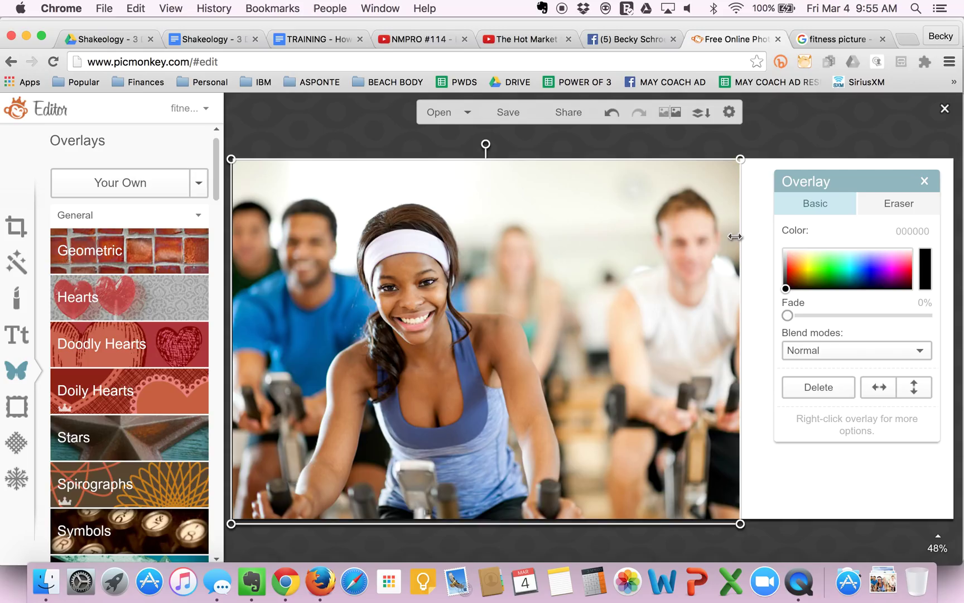
left_click_drag(714, 239, 712, 227)
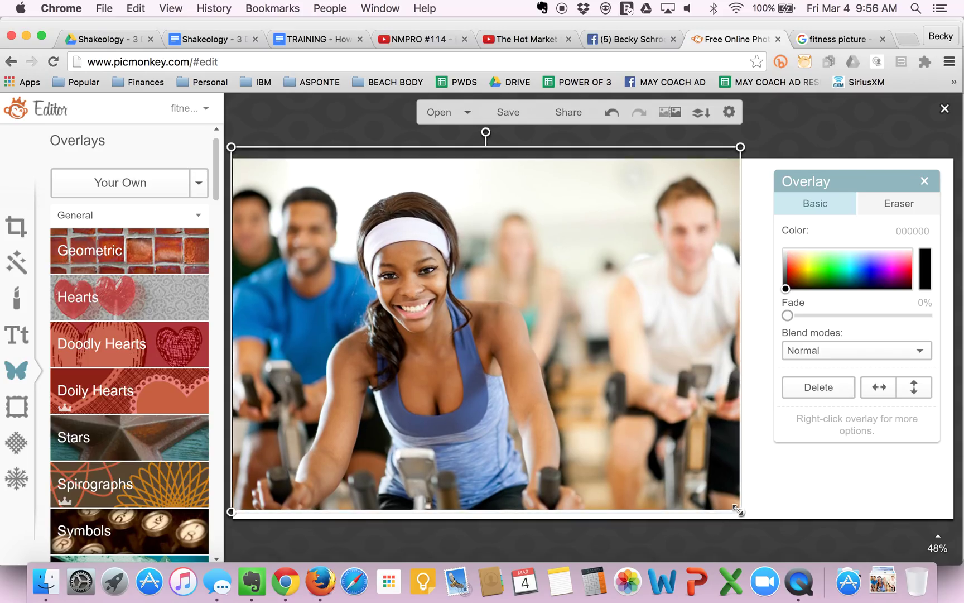
left_click_drag(738, 509, 756, 540)
left_click(926, 182)
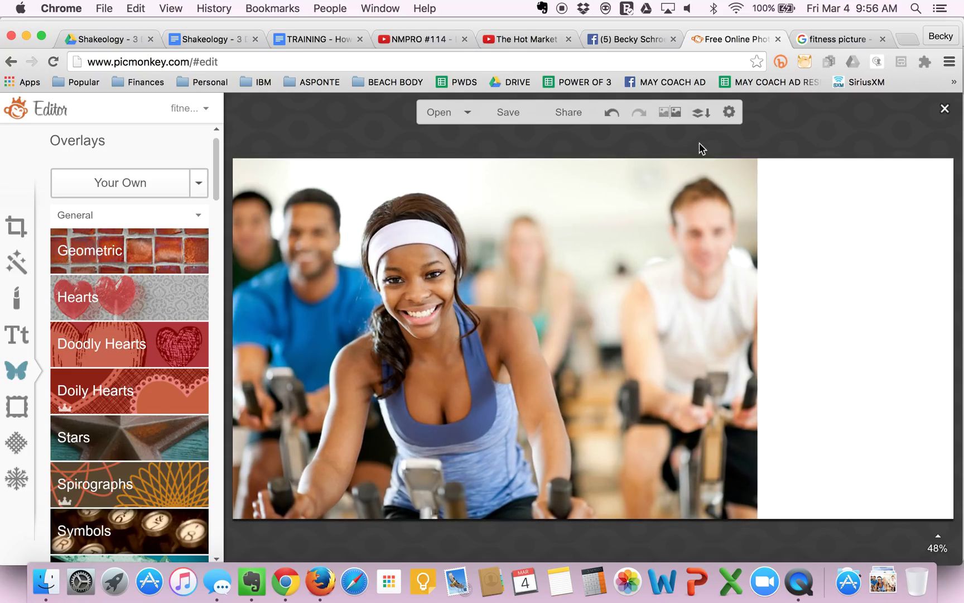
Crop the image to the photo's 1455 × 1000 area, removing the white strip on the right
left_click(22, 223)
left_click(83, 226)
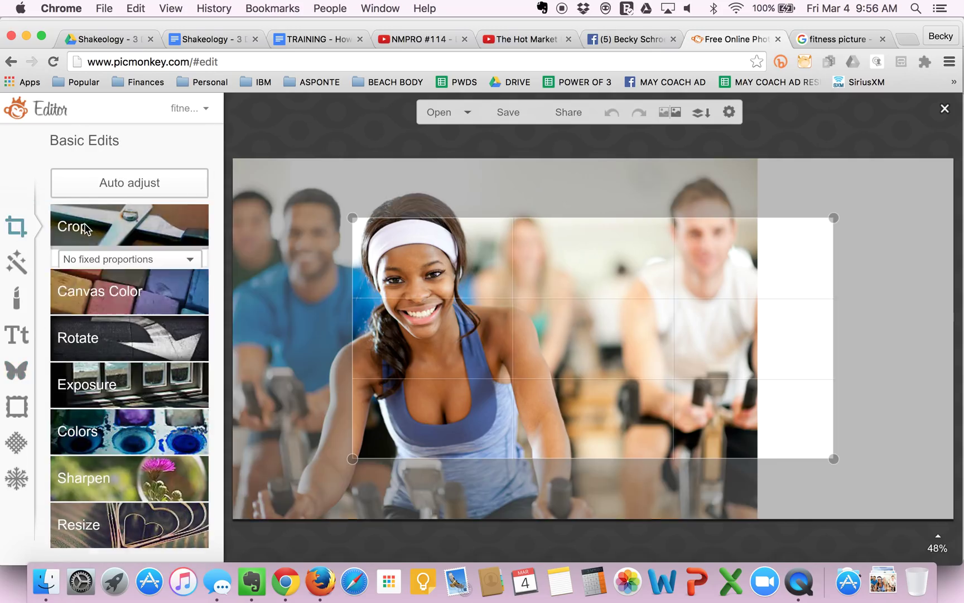
left_click_drag(468, 345, 349, 286)
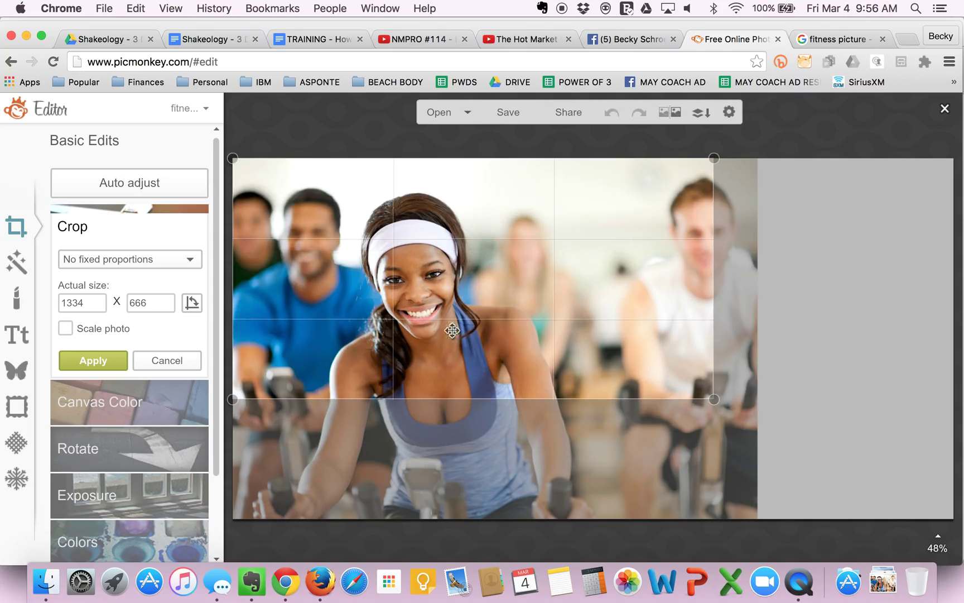
left_click_drag(714, 399, 756, 532)
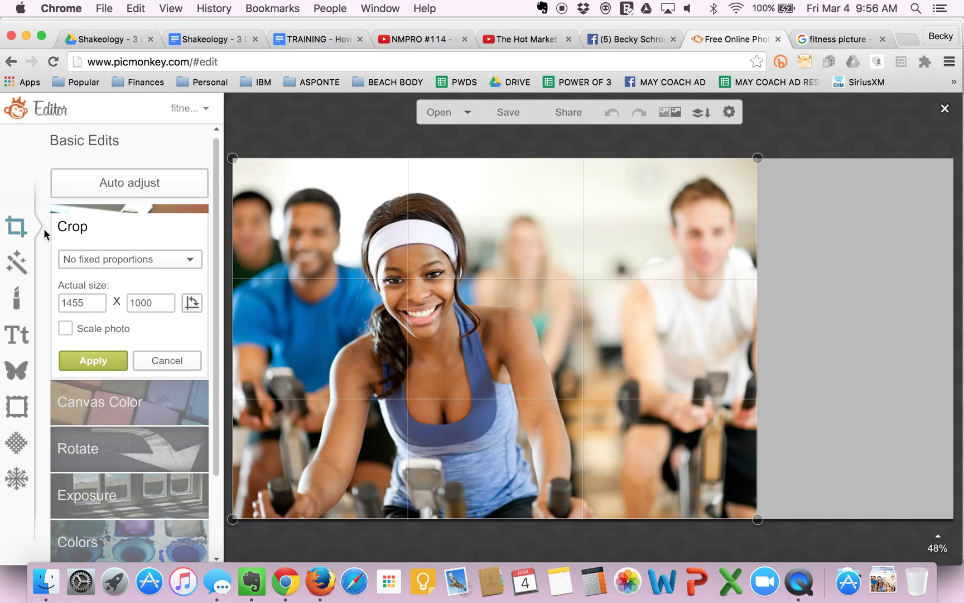
left_click(83, 363)
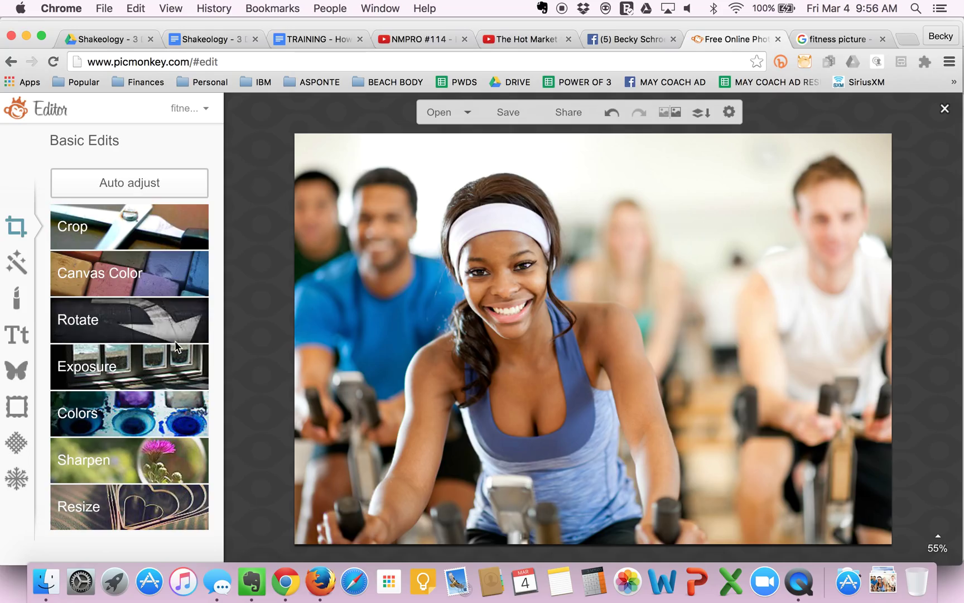
left_click(12, 372)
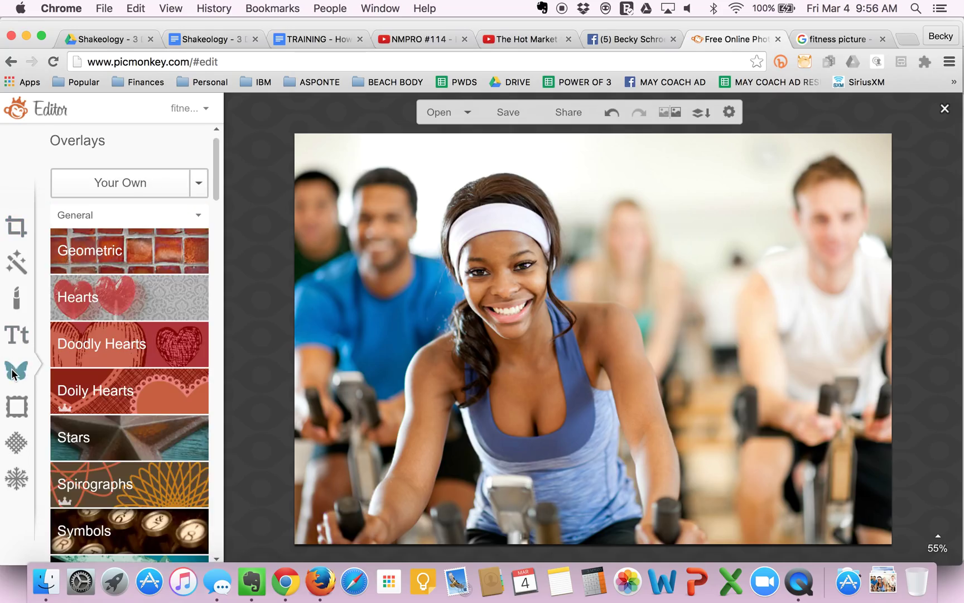
Add a Geometric rectangle overlay and set both its Color 1 and Color 2 to white
left_click(107, 254)
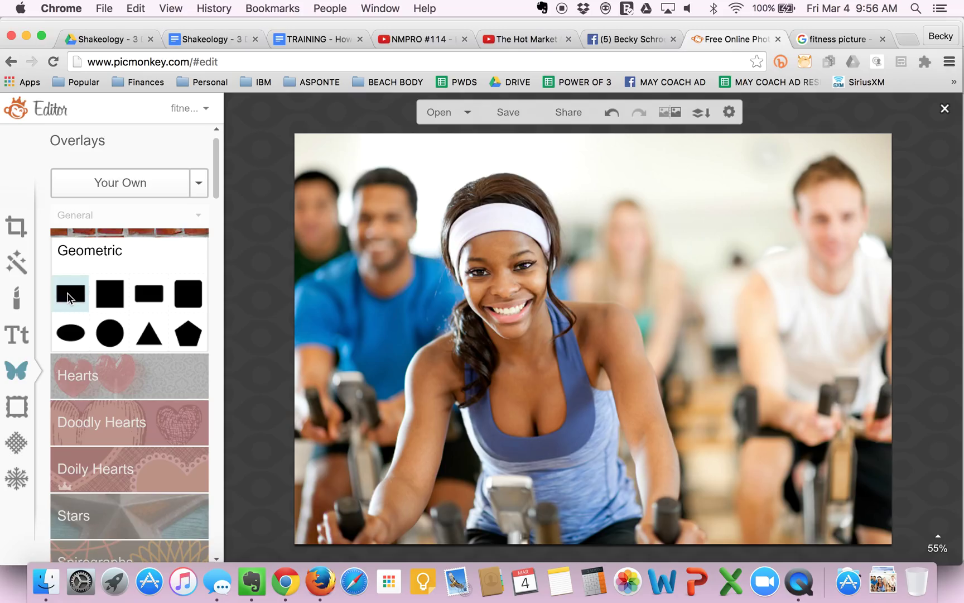
left_click(68, 297)
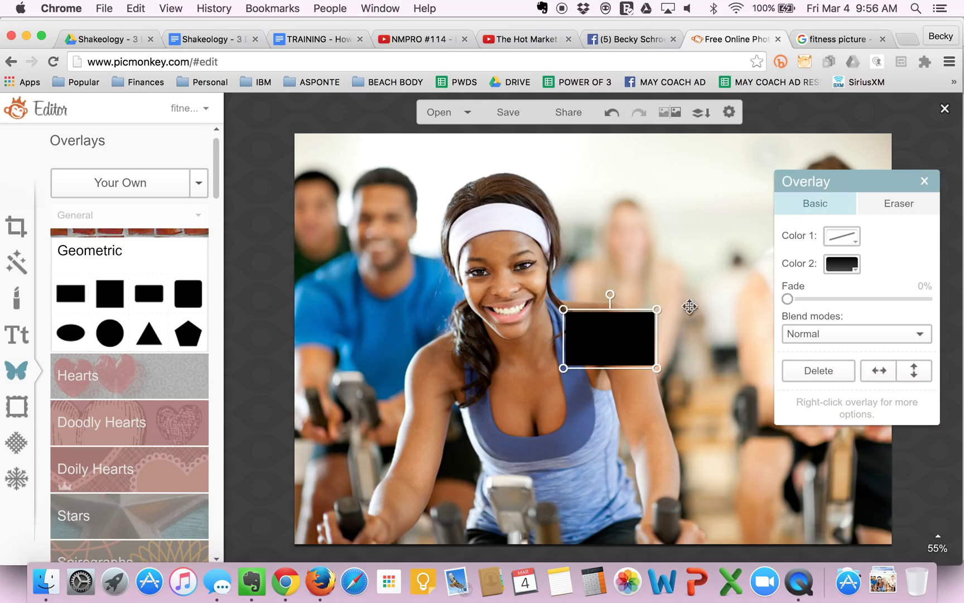
left_click(843, 264)
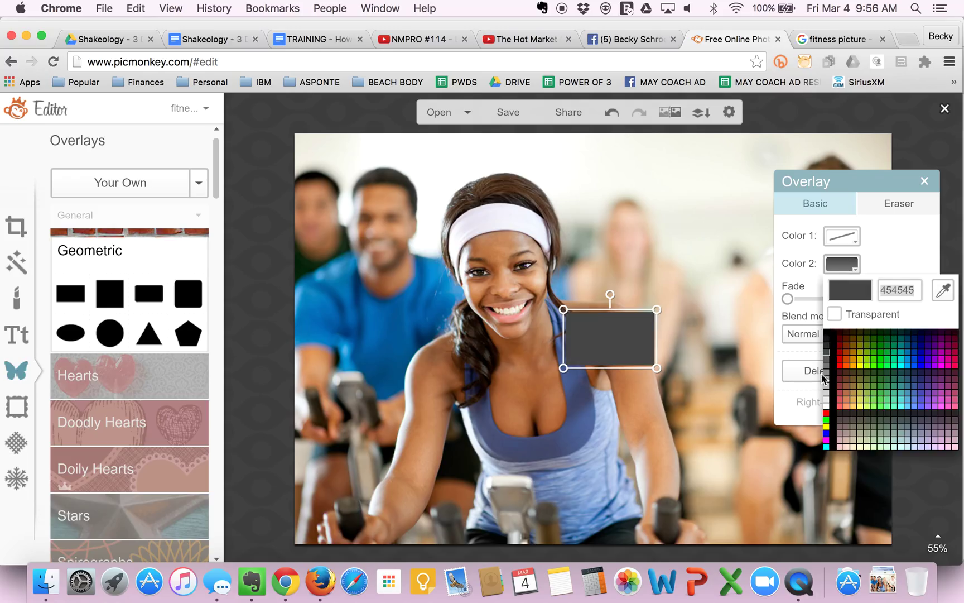
left_click(827, 411)
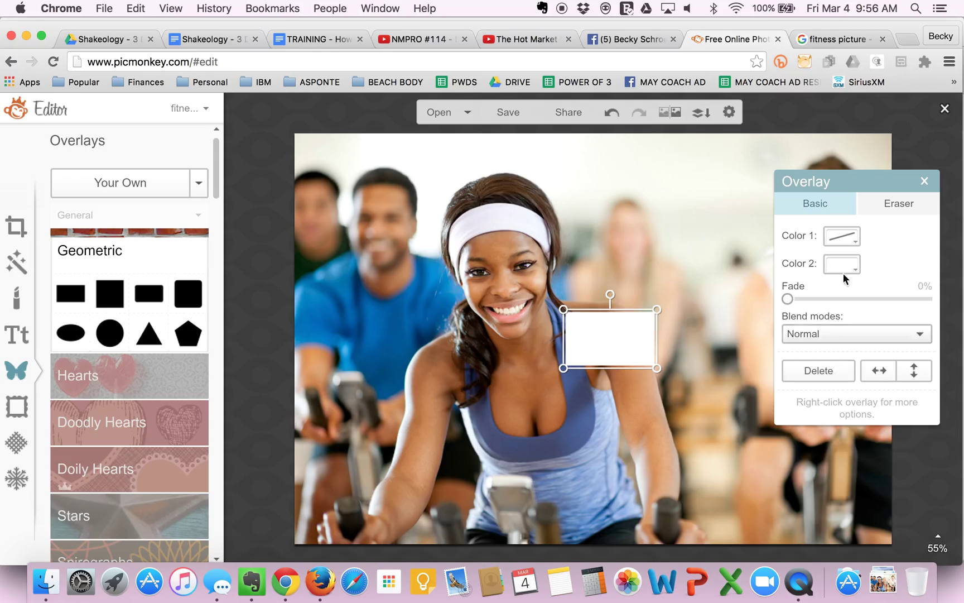
left_click(838, 235)
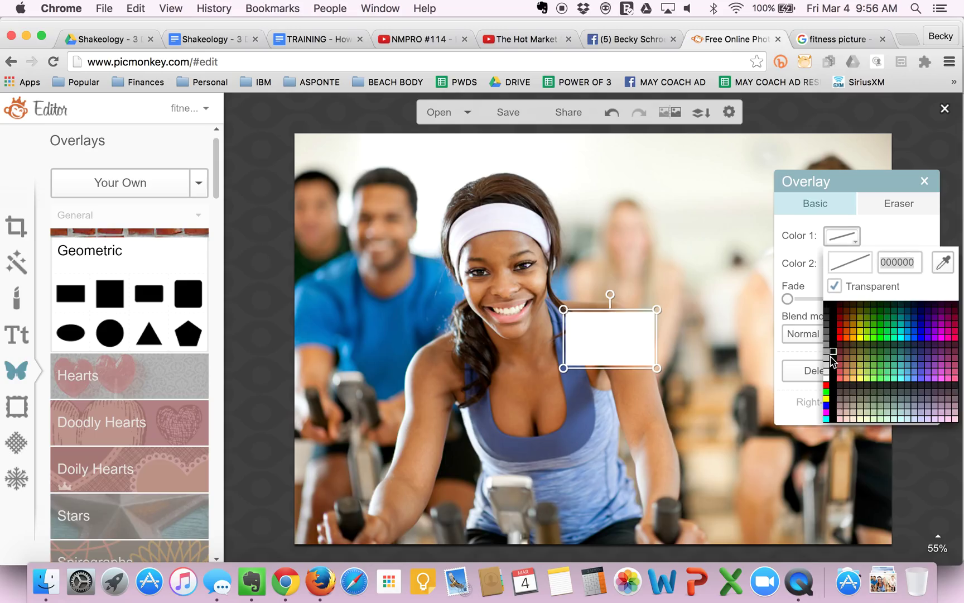
left_click(826, 377)
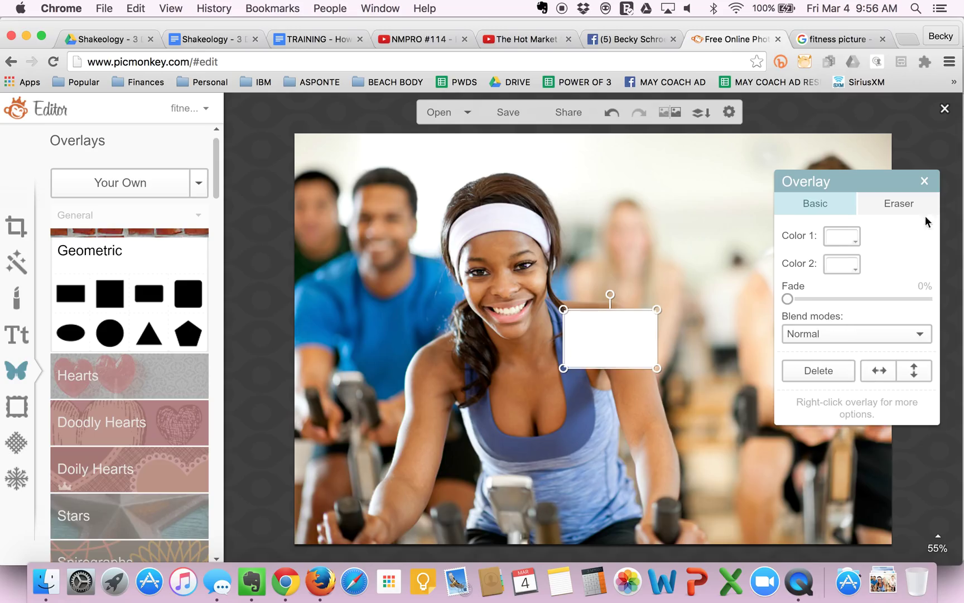
left_click_drag(852, 181, 959, 203)
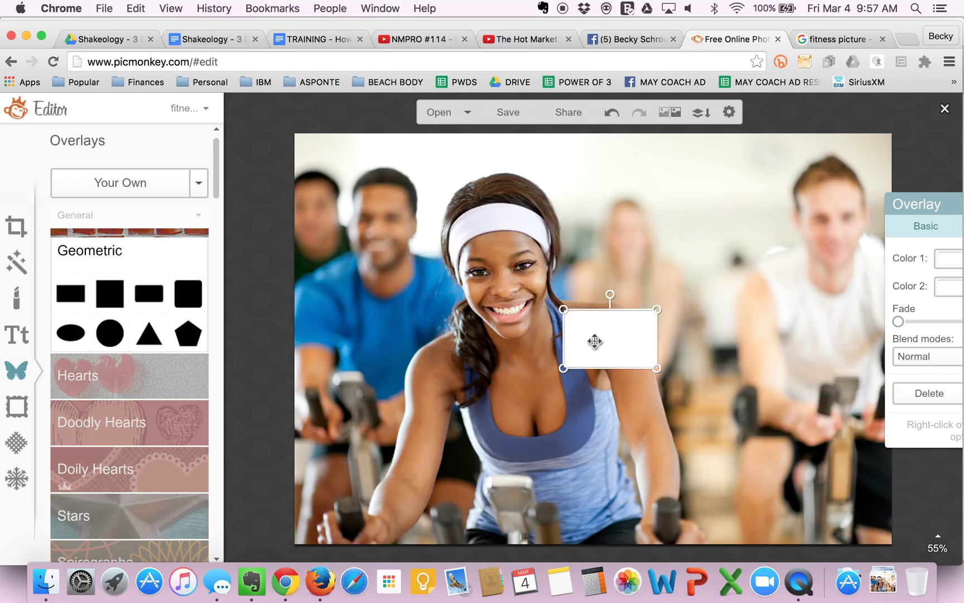
Stretch the white rectangle from the photo's top to bottom edge across its right side
left_click_drag(593, 342, 653, 161)
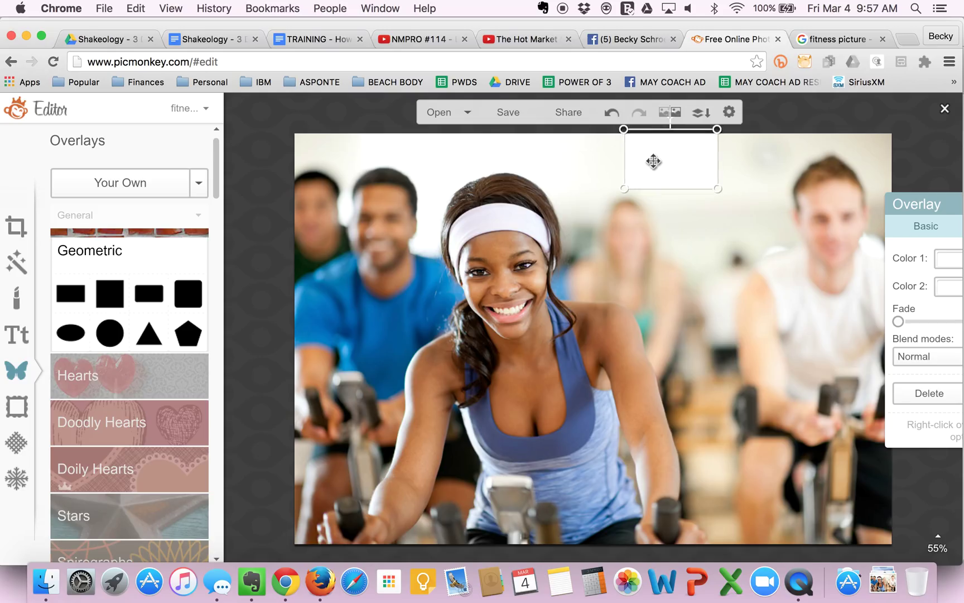
left_click_drag(698, 188, 795, 583)
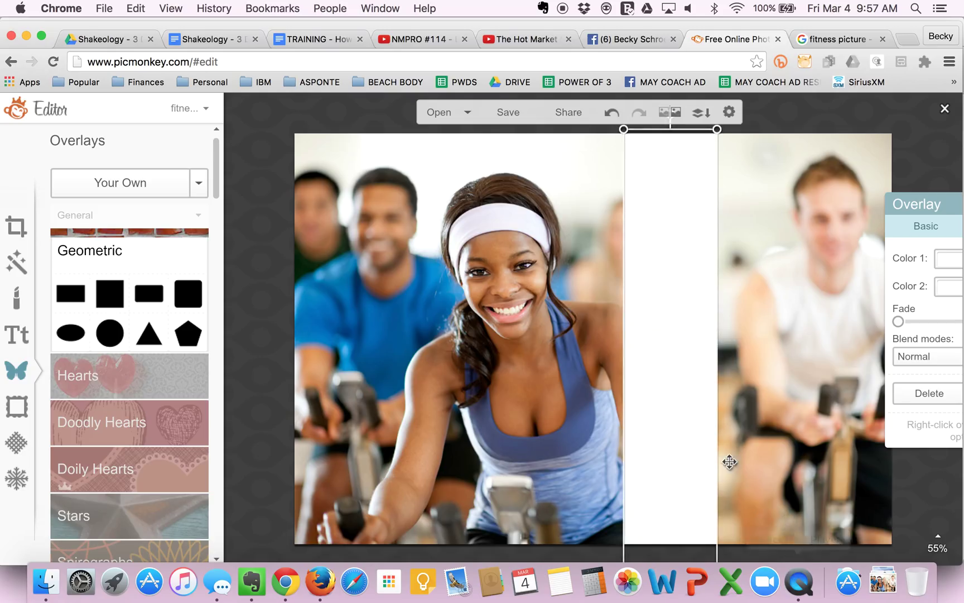
left_click_drag(719, 434, 930, 430)
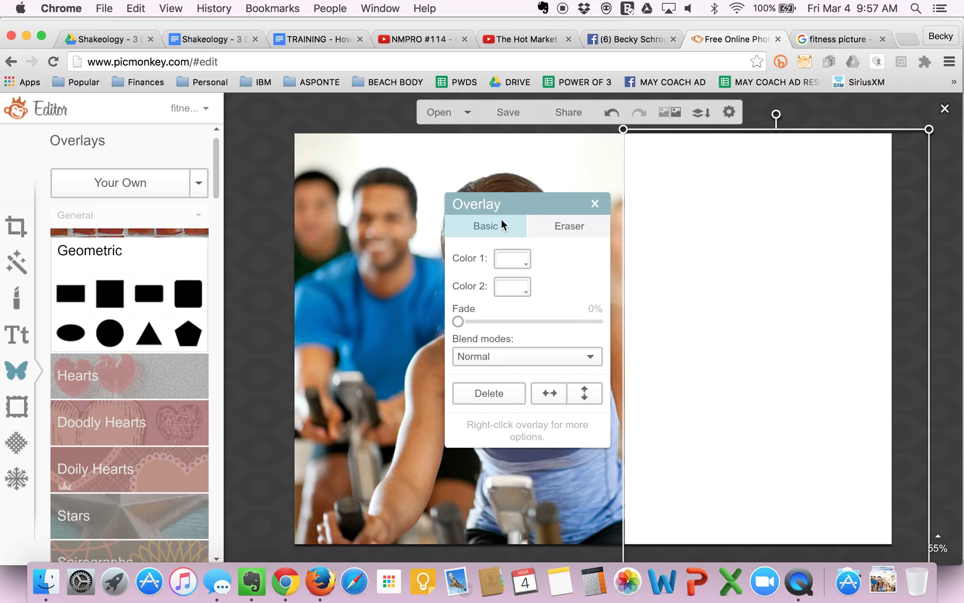
left_click_drag(522, 202, 106, 291)
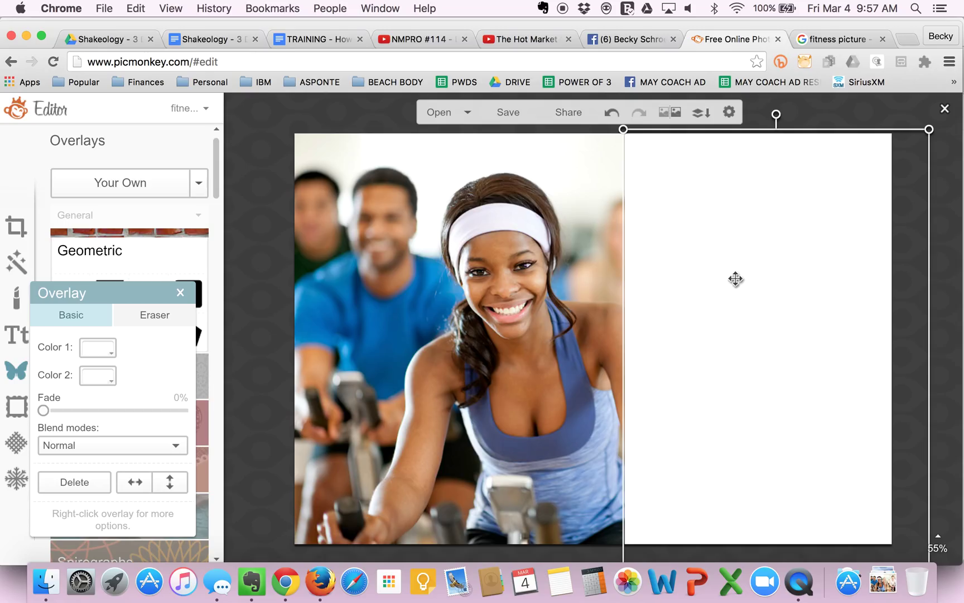
Try different Fade values on the white panel, settling on 30% after previewing
left_click_drag(735, 279, 733, 269)
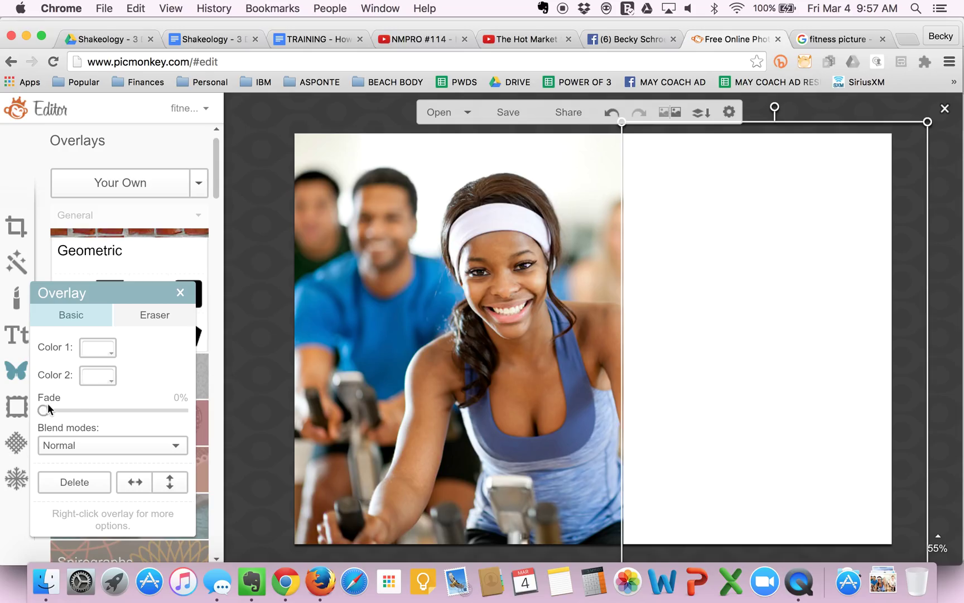
left_click_drag(44, 410, 88, 408)
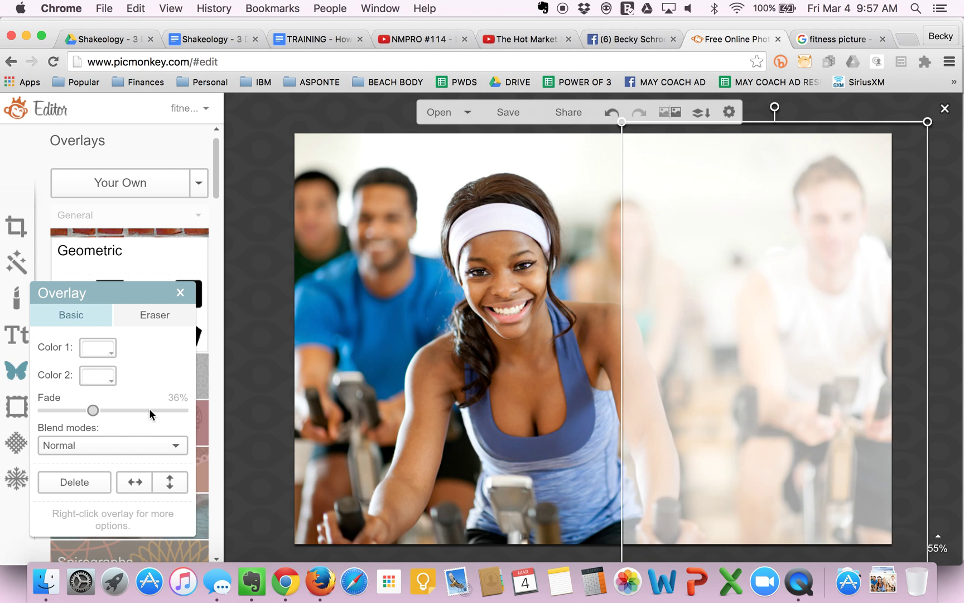
left_click(166, 408)
left_click_drag(163, 408, 93, 411)
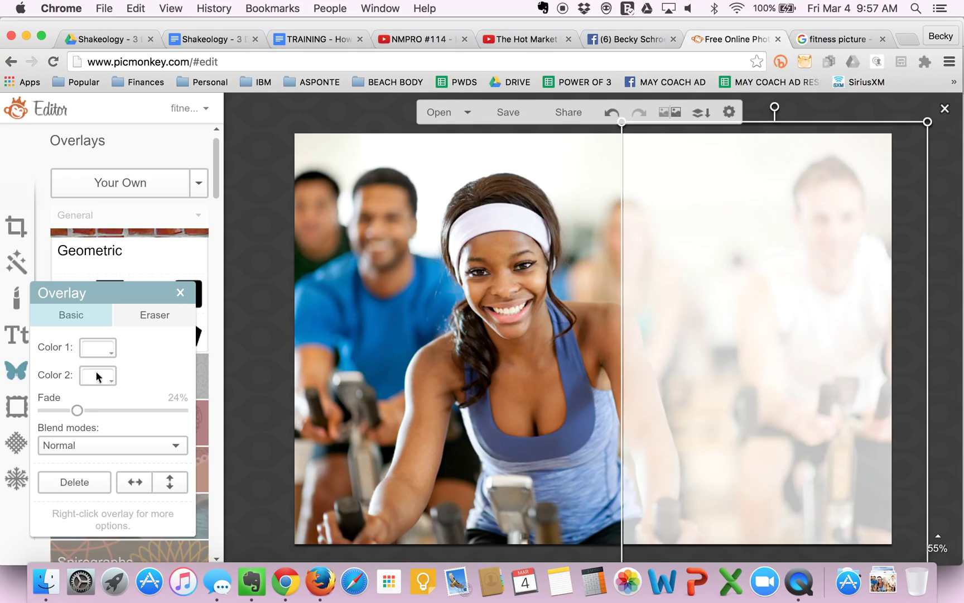
left_click(180, 293)
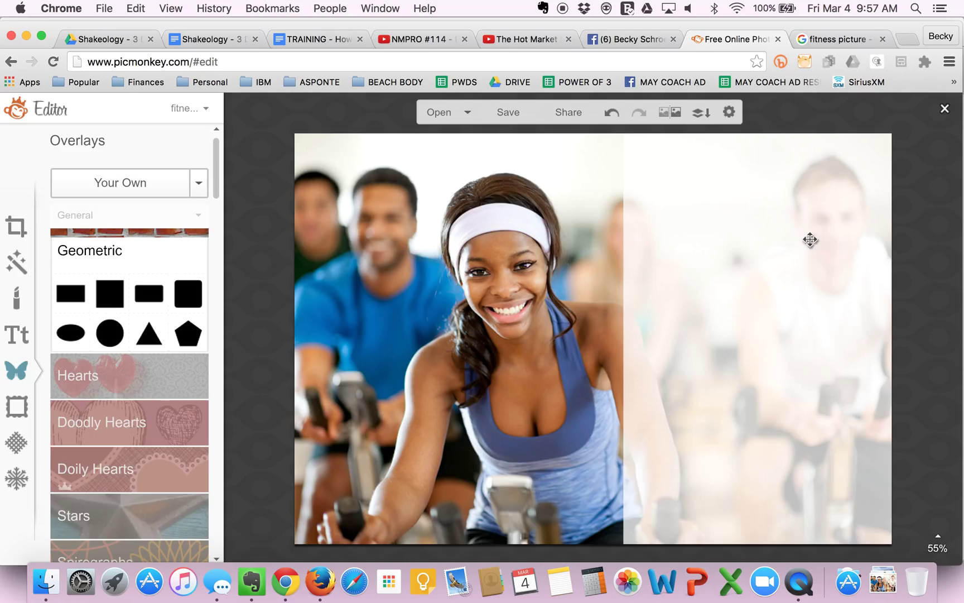
left_click(751, 305)
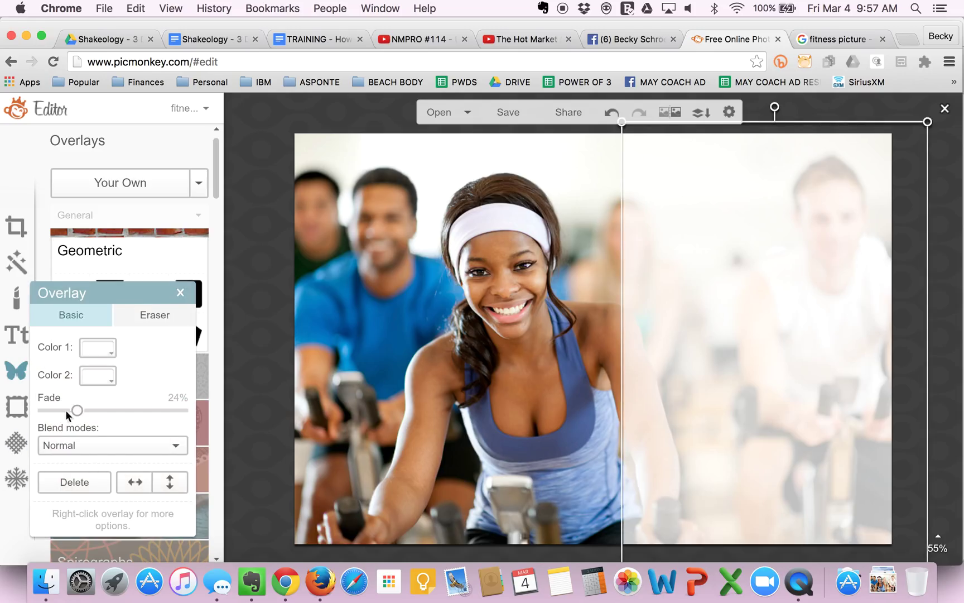
left_click(84, 409)
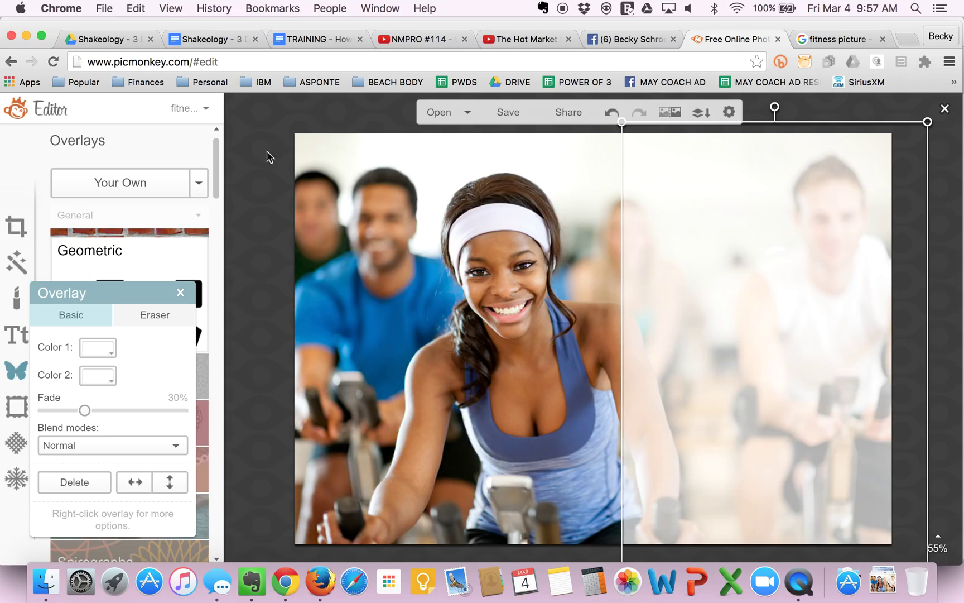
left_click(180, 294)
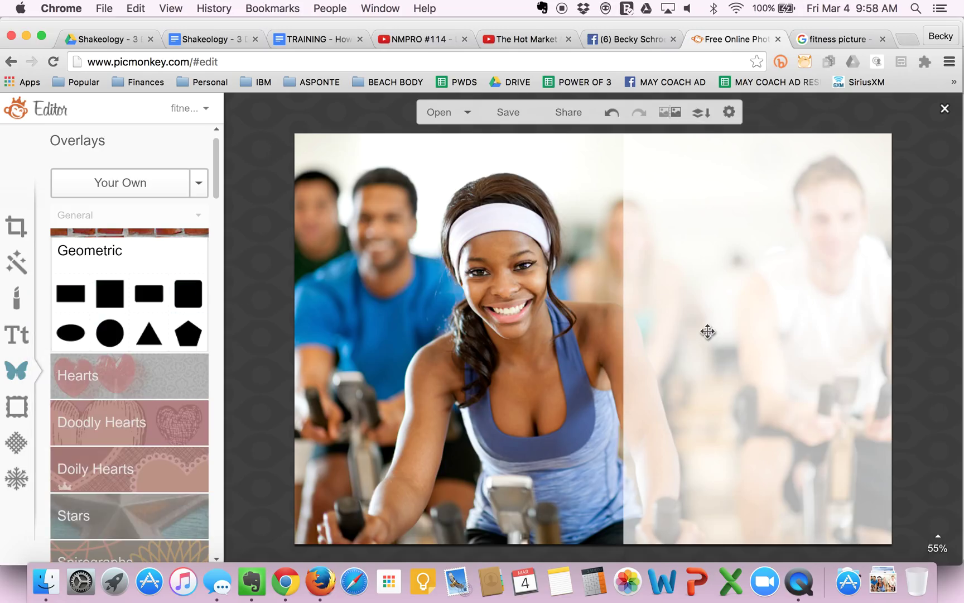
left_click(12, 337)
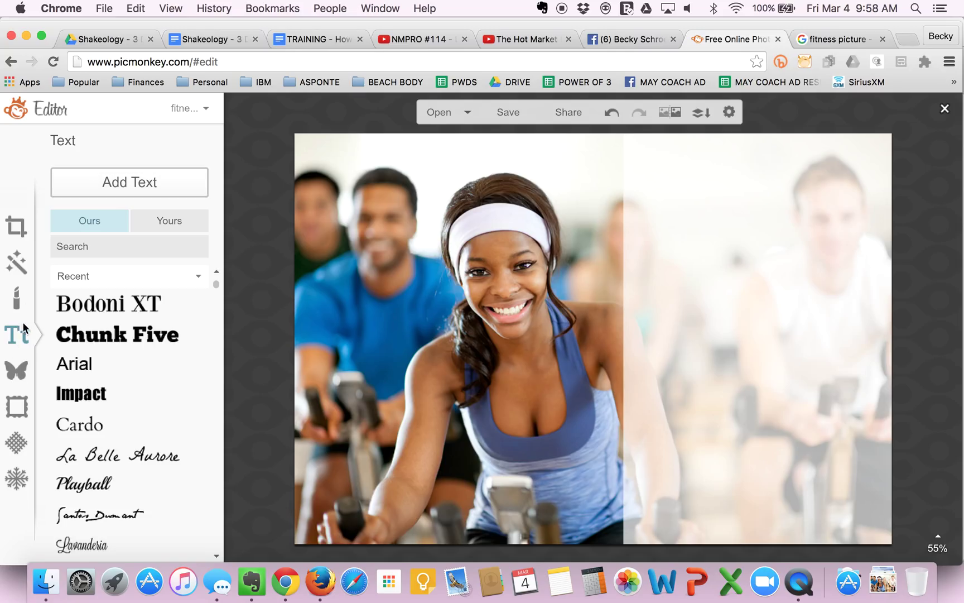
Add a new text box and check the Facebook reference image for the wording
left_click(116, 183)
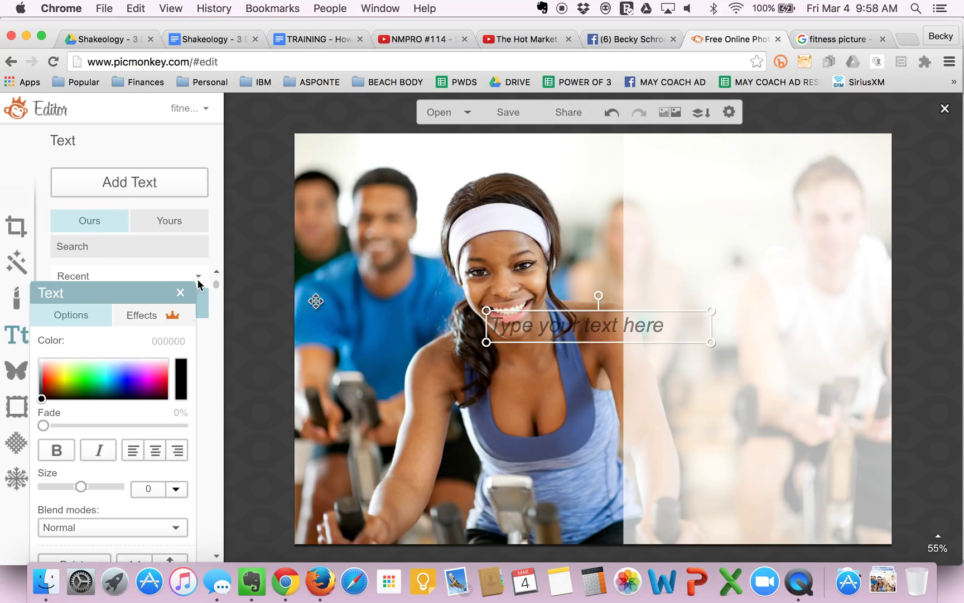
left_click_drag(129, 293, 174, 372)
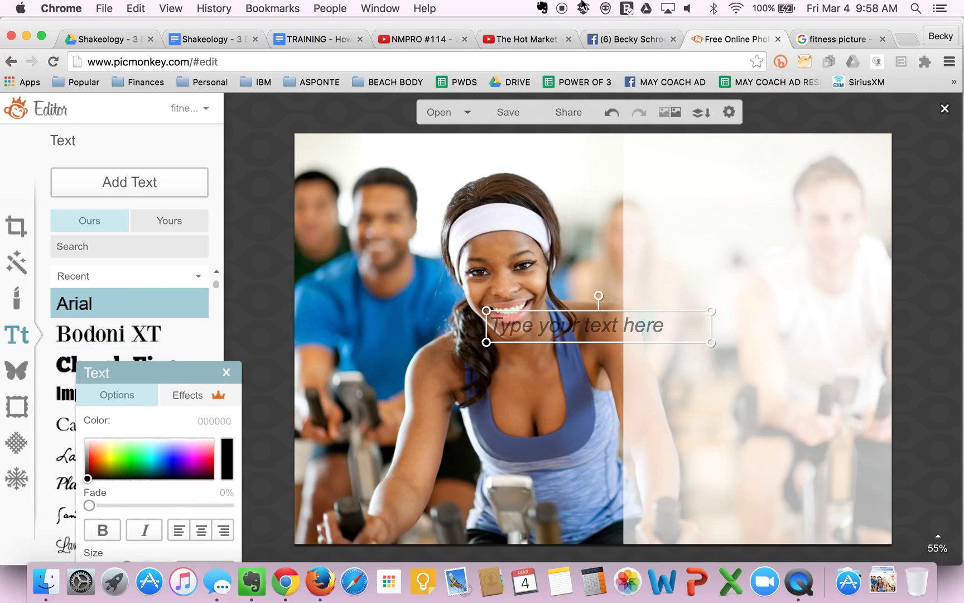
left_click(615, 37)
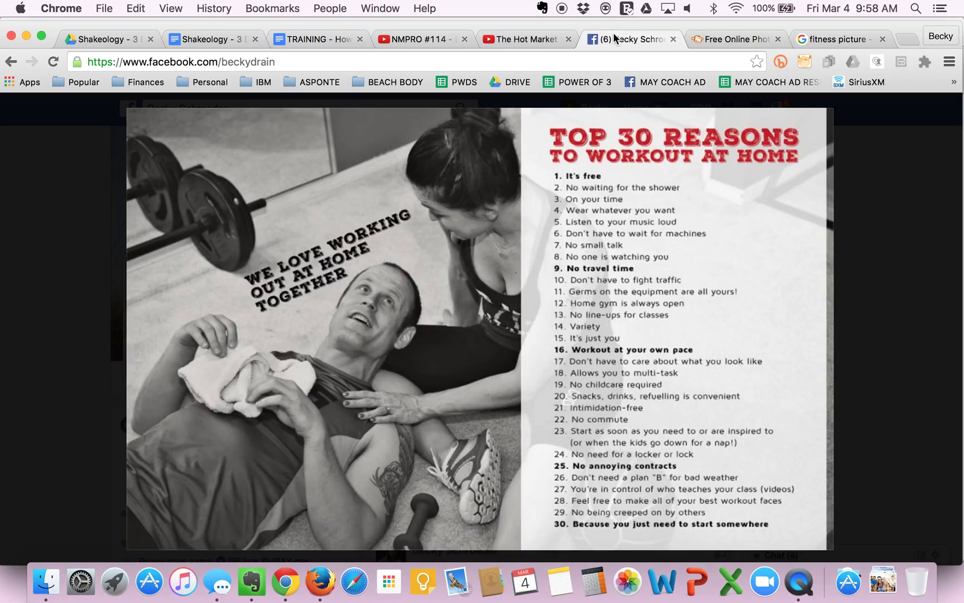
left_click(718, 37)
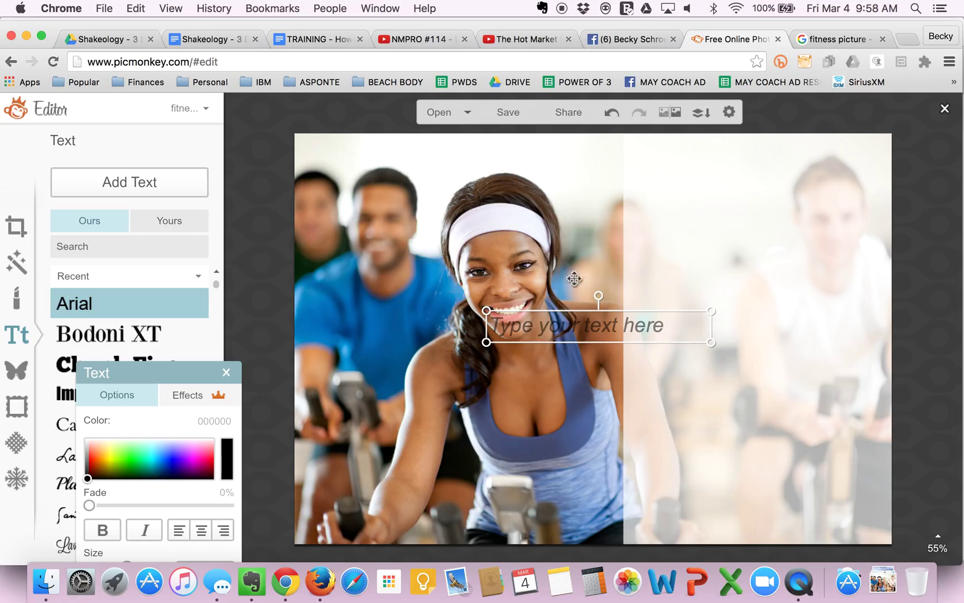
Type 'TOP 30 REASONS', widen the box to one line, and centre-align the text
left_click(545, 329)
type("To")
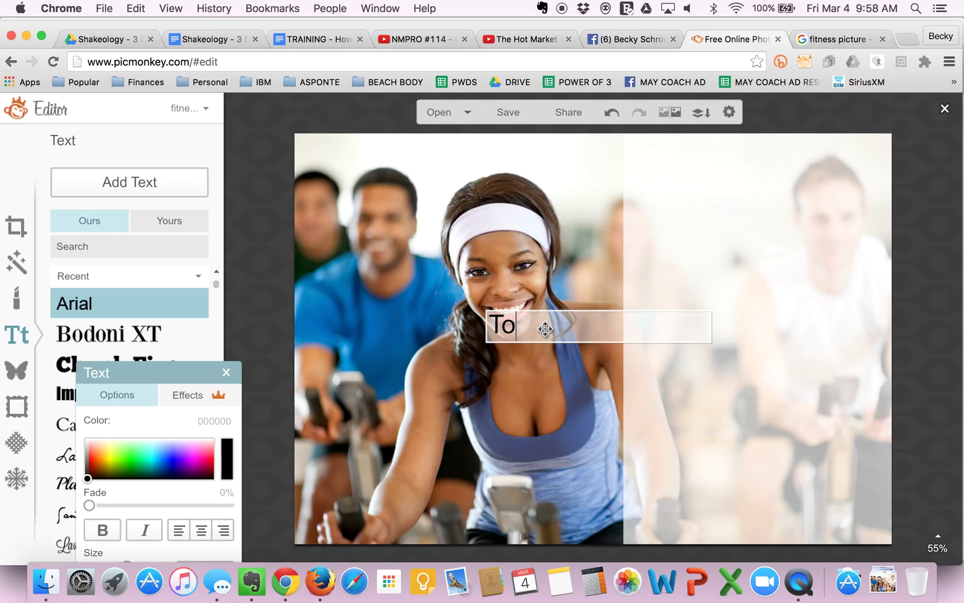
type("p")
key("BackSpace")
type("OP 30 REASON")
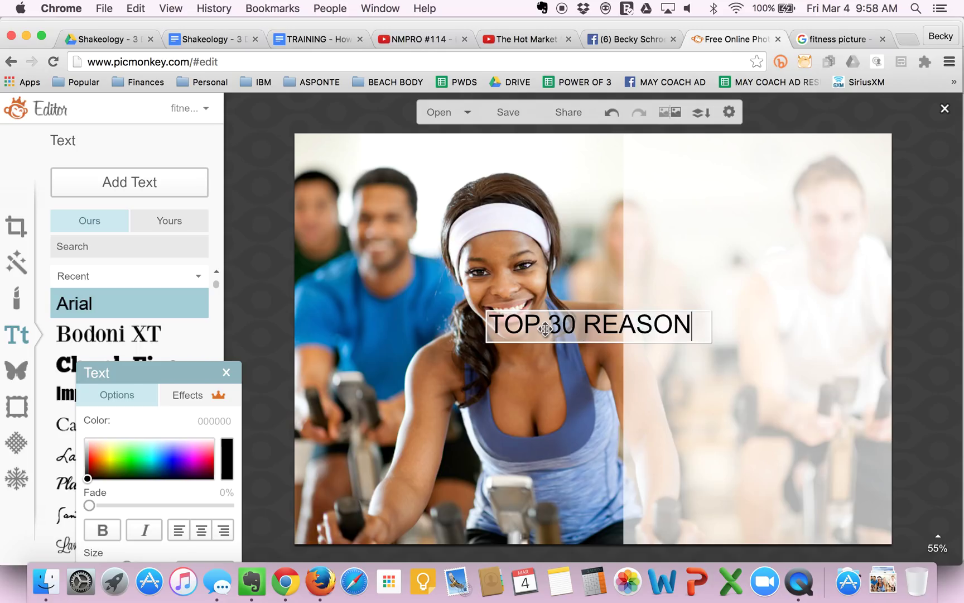
type("S")
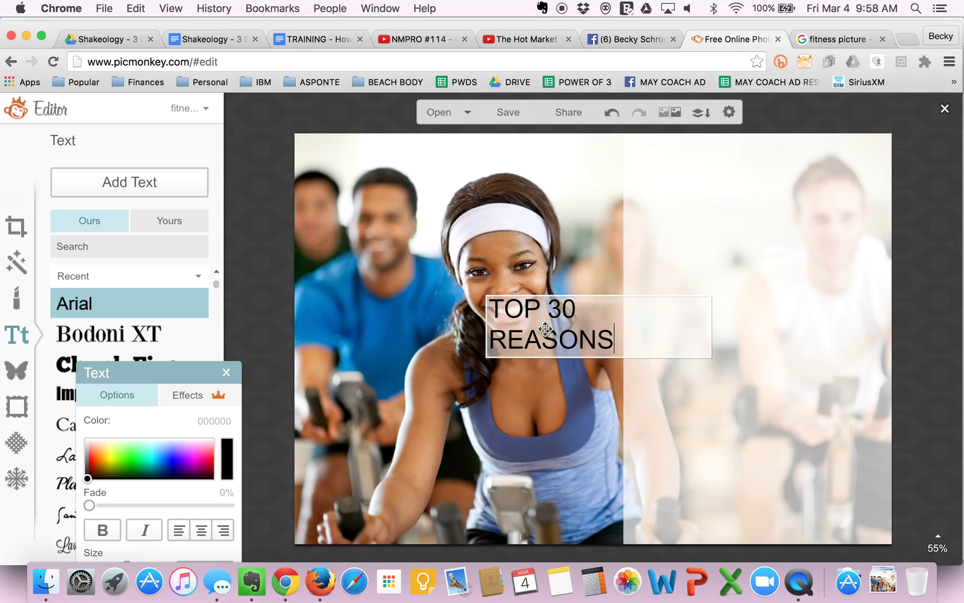
left_click(711, 327)
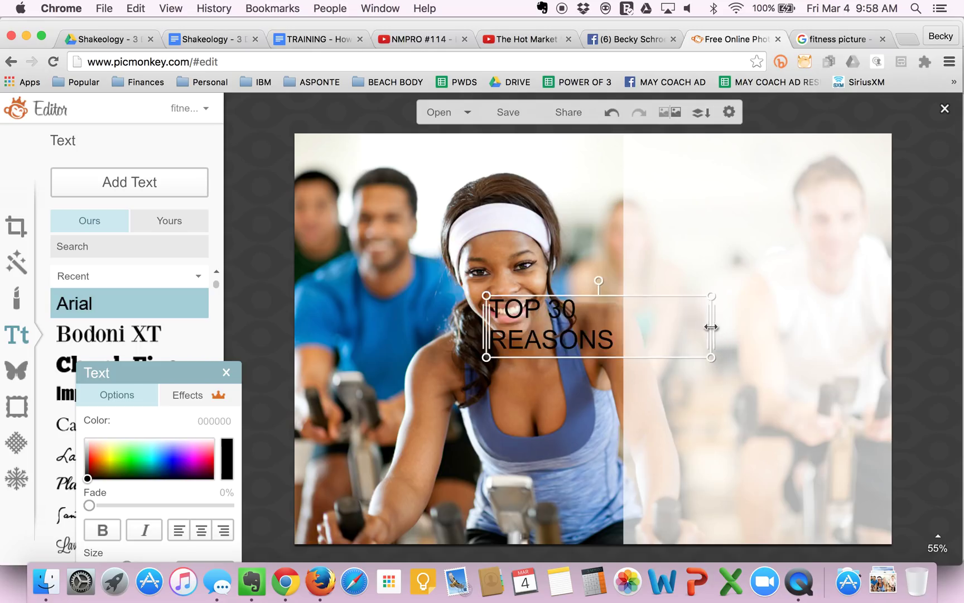
left_click_drag(714, 327, 788, 327)
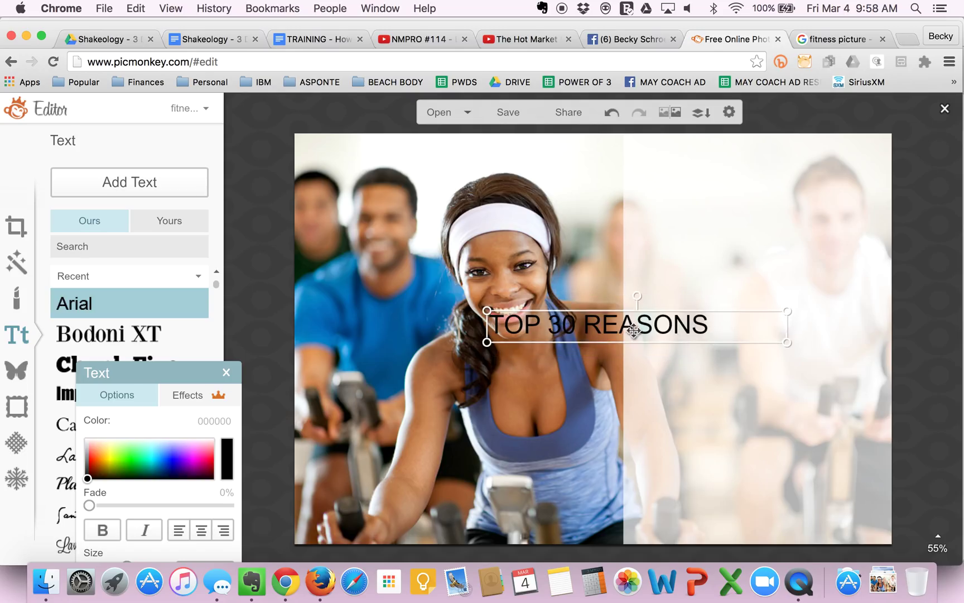
left_click(201, 530)
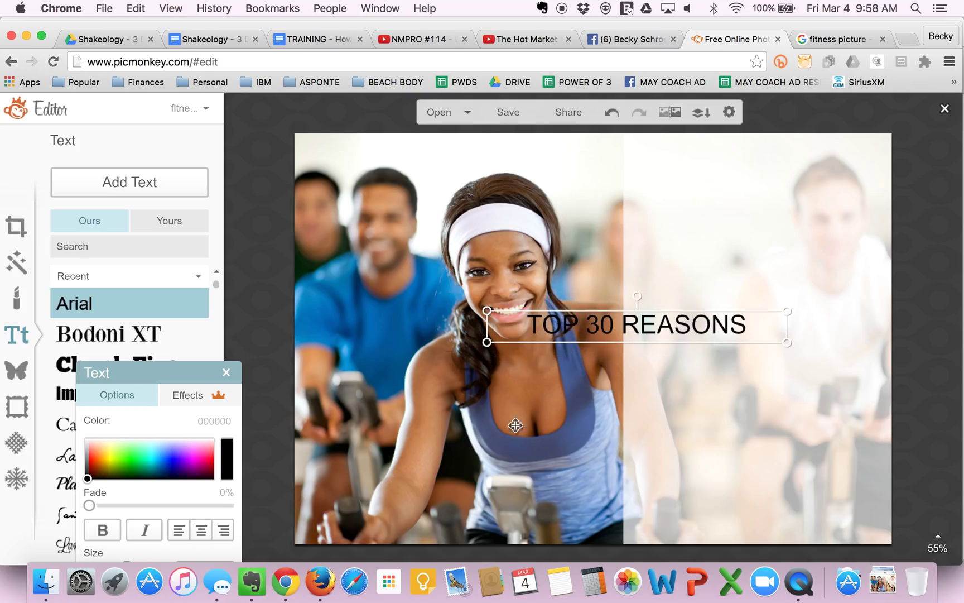
Move the TOP 30 REASONS title to the top of the right panel and trim its box to re-centre it
left_click_drag(614, 320, 728, 155)
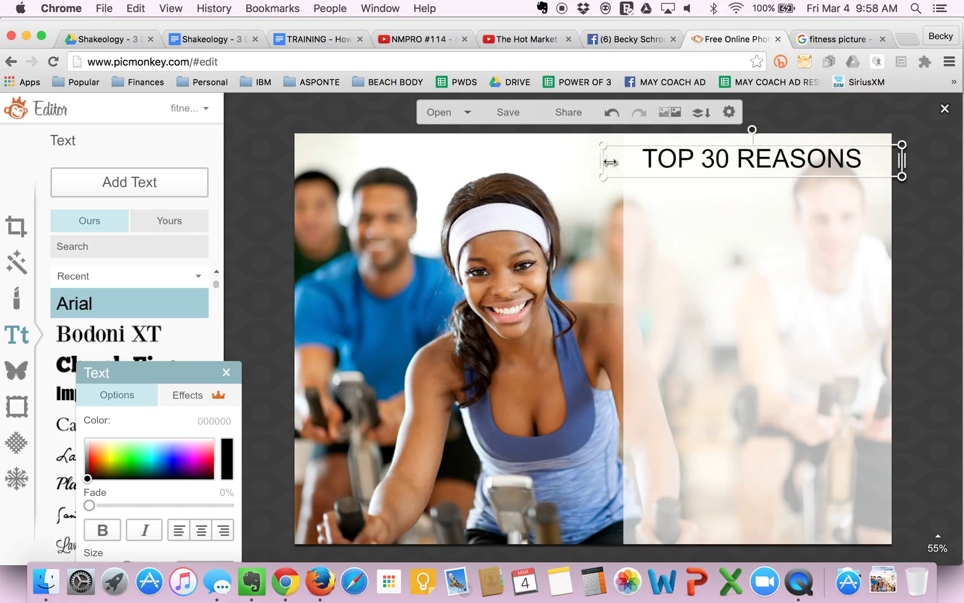
left_click_drag(604, 161, 624, 161)
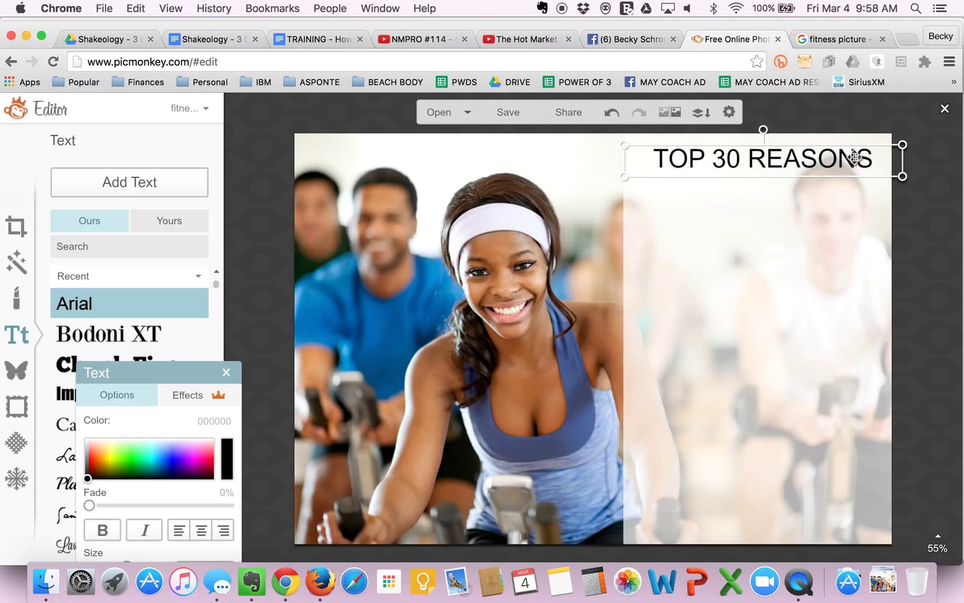
mouse_move(900, 161)
left_mouse_down()
mouse_move(883, 164)
mouse_move(891, 162)
left_mouse_up()
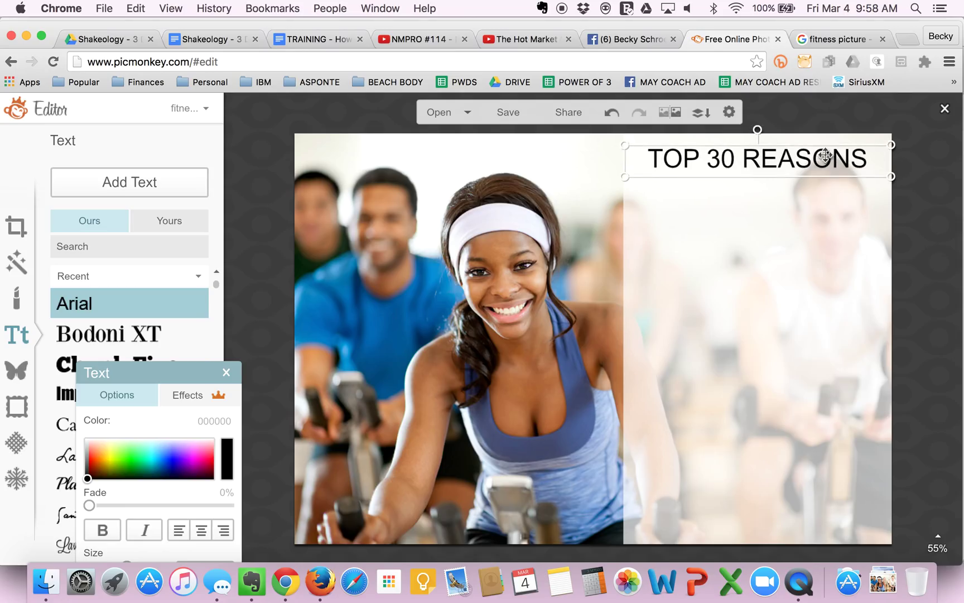
double_click(782, 161)
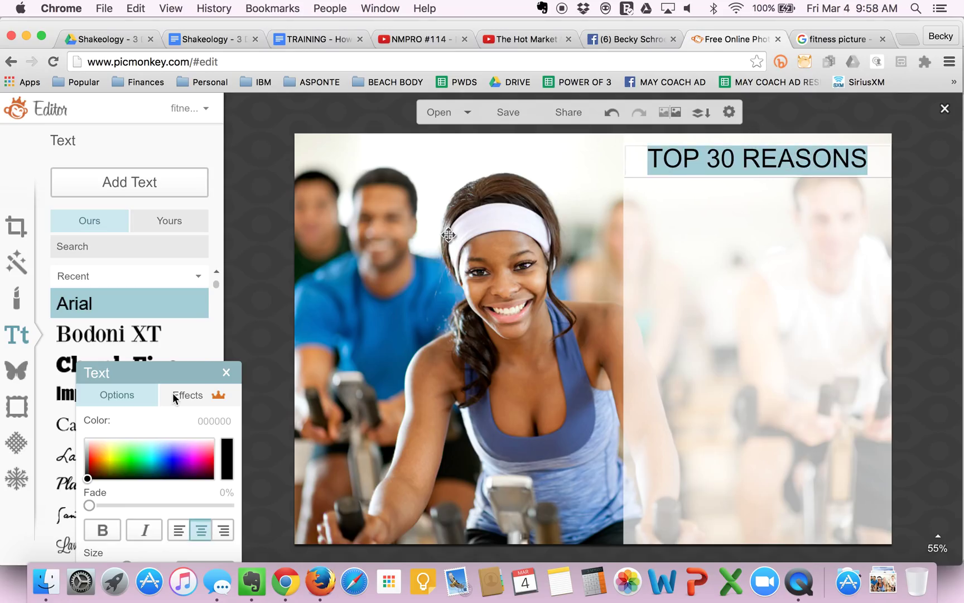
Change the title's font to EDO, trying Impact first
left_click_drag(144, 368, 370, 374)
left_click(137, 397)
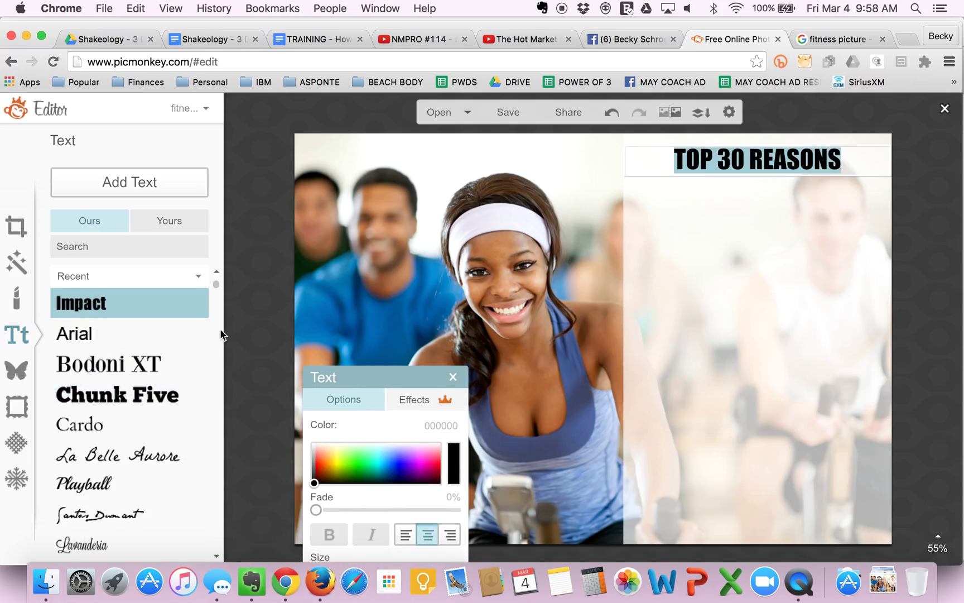
left_click_drag(216, 288, 226, 336)
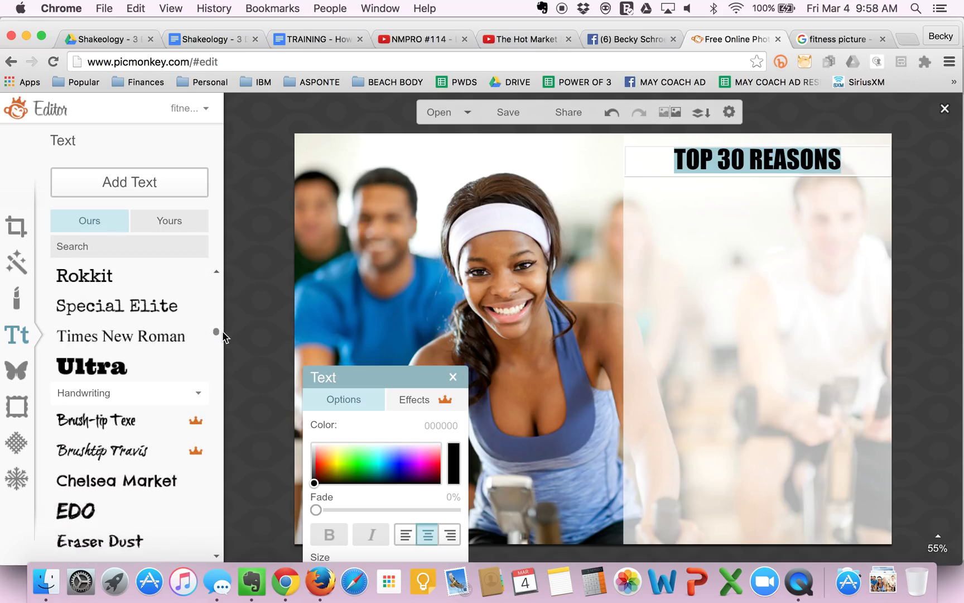
left_click(102, 508)
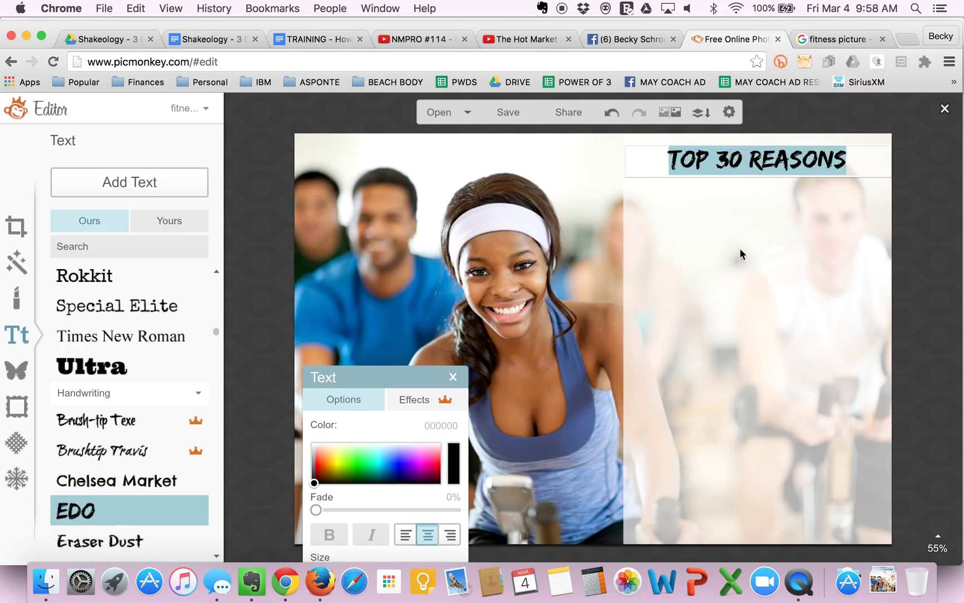
left_click(762, 246)
Select the faded white overlay and the full-image overlay, then deselect them
left_click(794, 206)
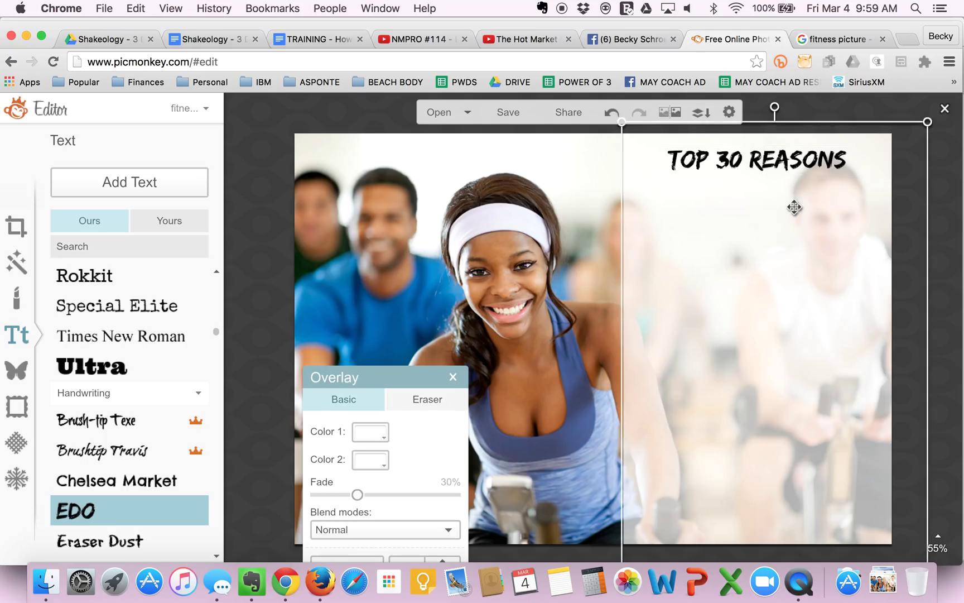
left_click(607, 168)
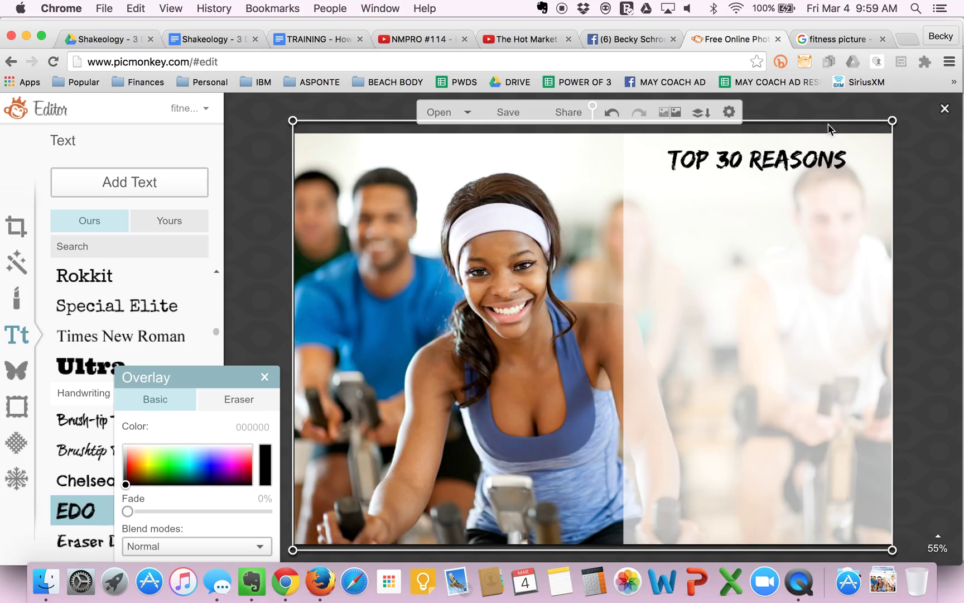
left_click(264, 377)
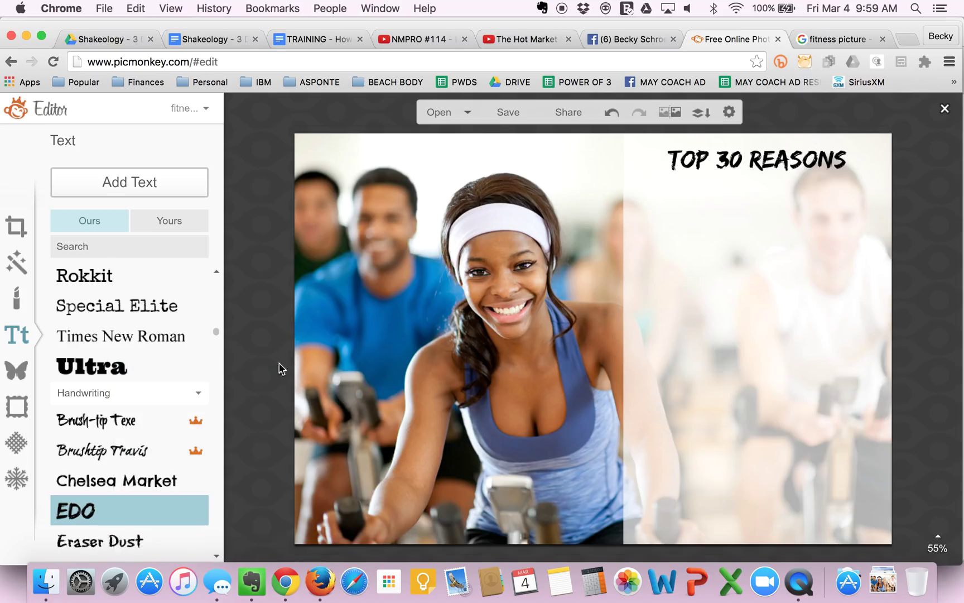
Delete the TOP 30 REASONS title, deselect the overlays, and combine all image elements
left_click(699, 157)
key("BackSpace")
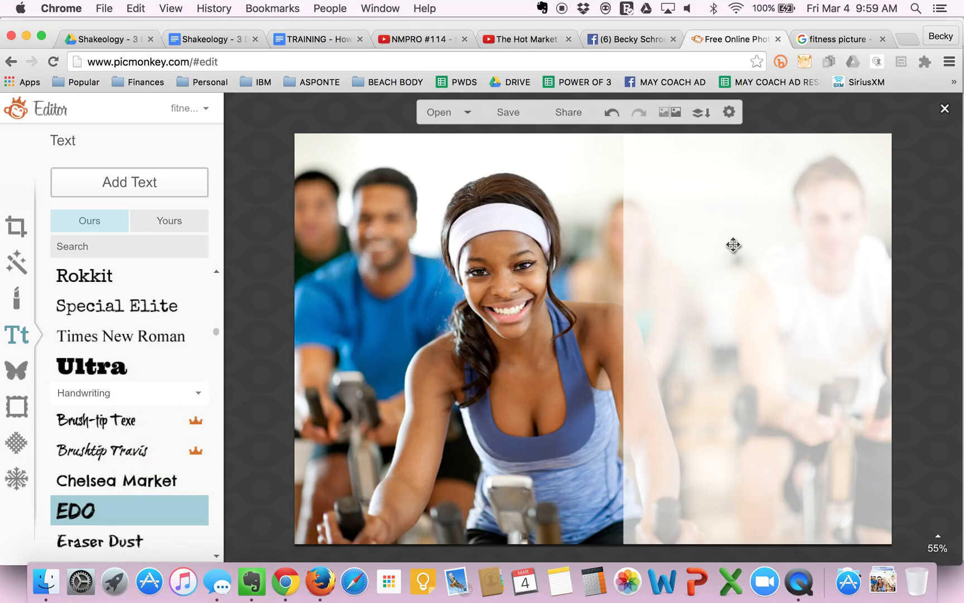
left_click(734, 246)
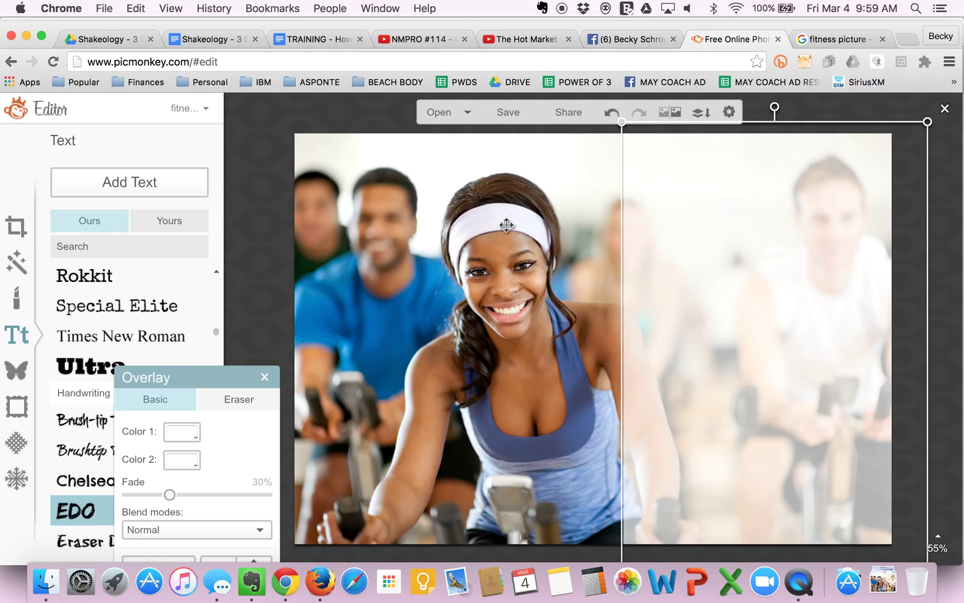
left_click(478, 225)
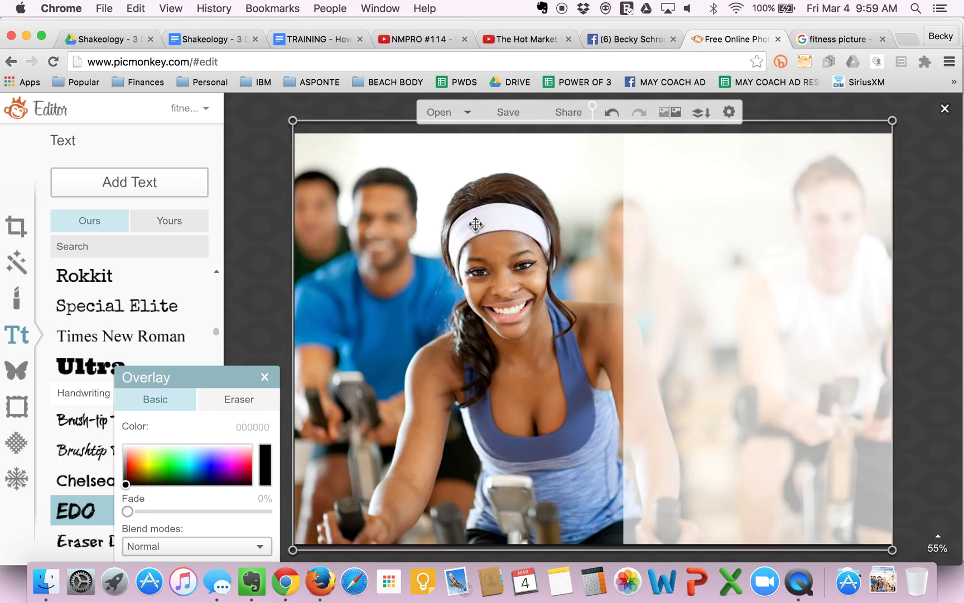
left_click(929, 171)
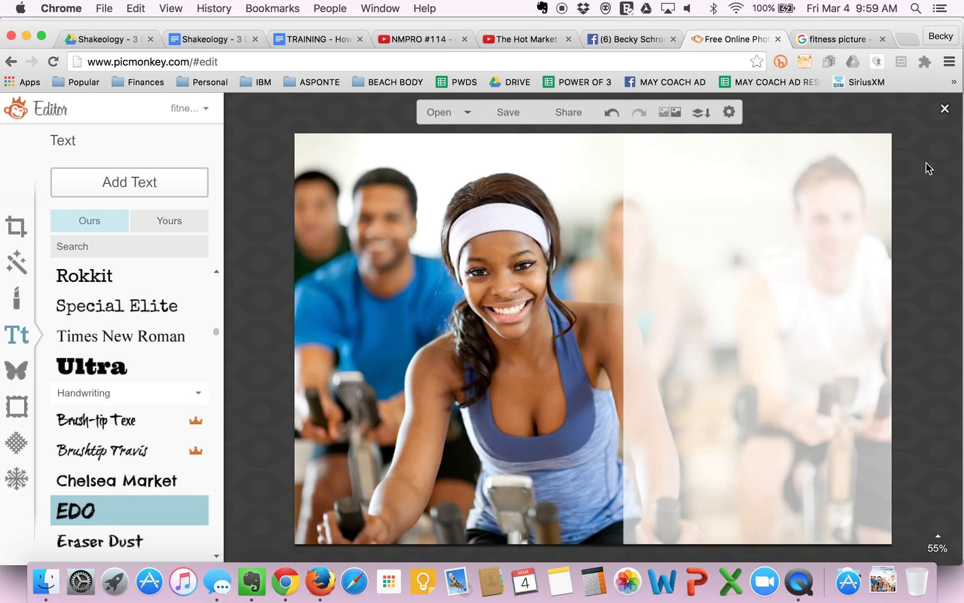
left_click(701, 112)
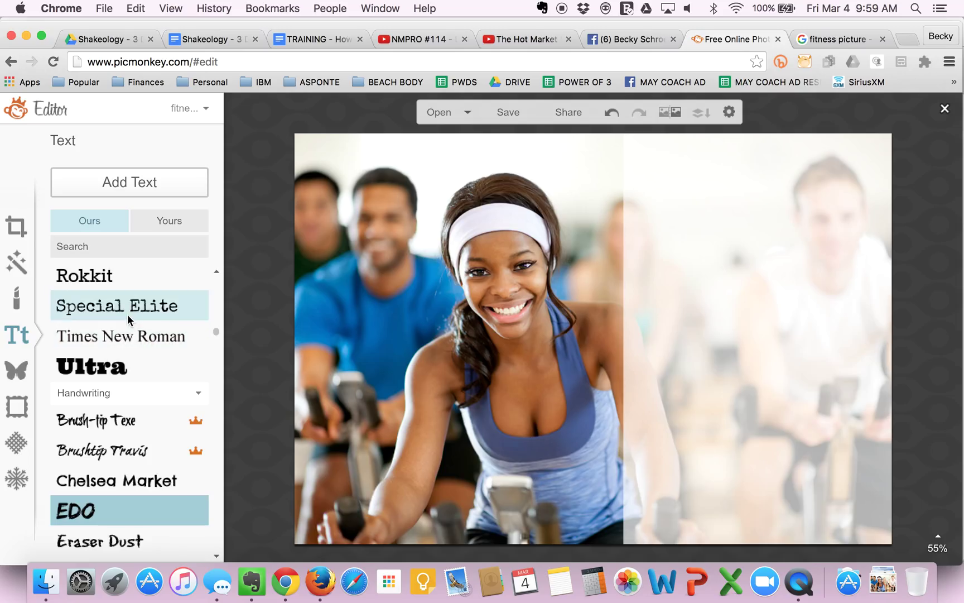
Add a widened, centre-aligned title reading '30 TOP REASONS' over 'TO WORK OUT AT HOME'
left_click(103, 181)
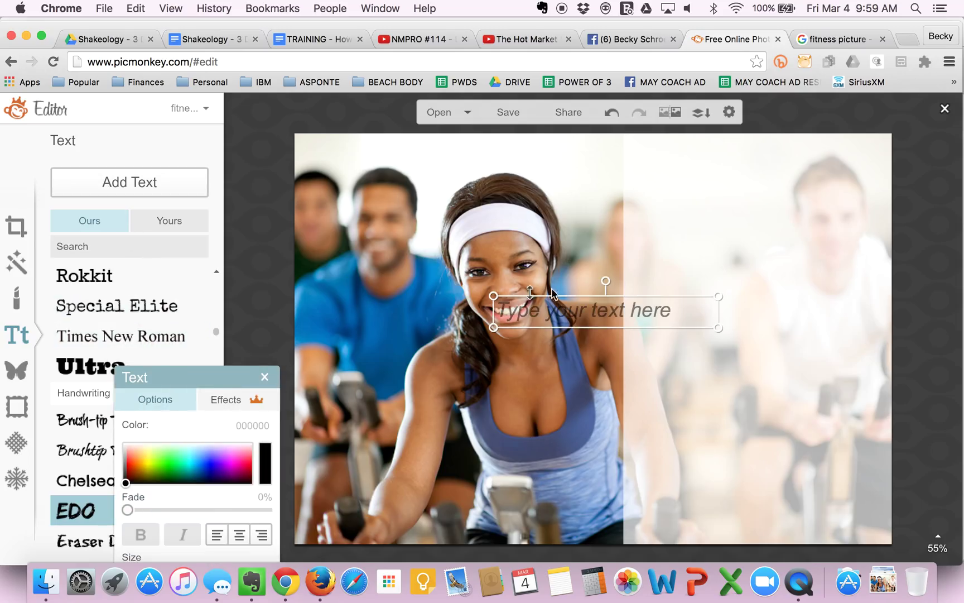
left_click(553, 306)
type("30")
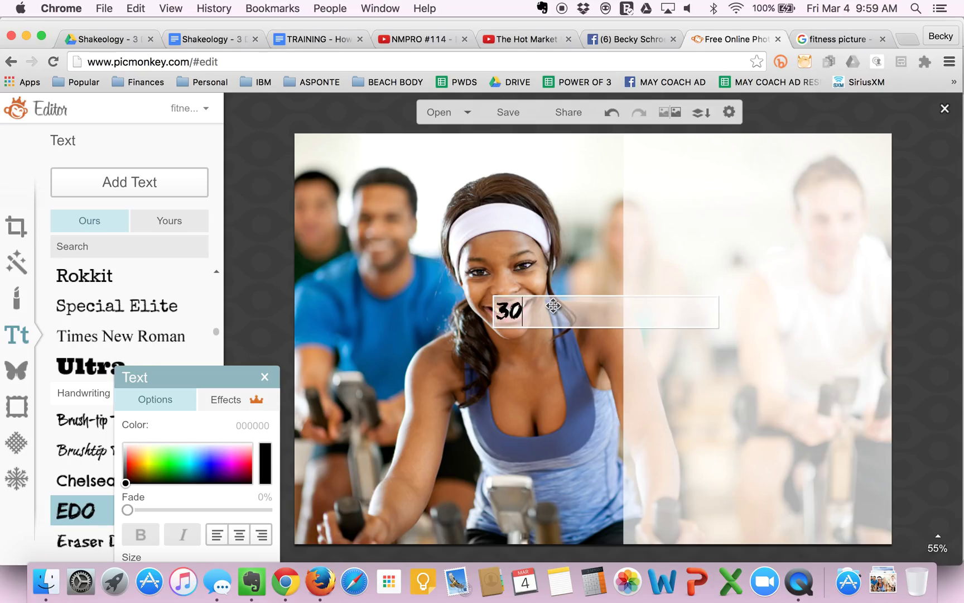
type(" TOP REASONS")
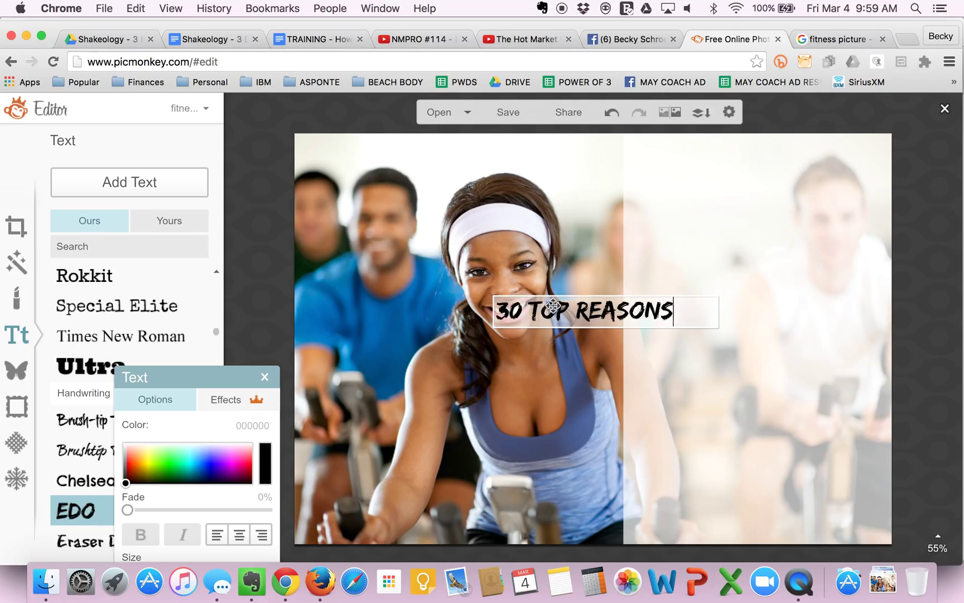
key("Return")
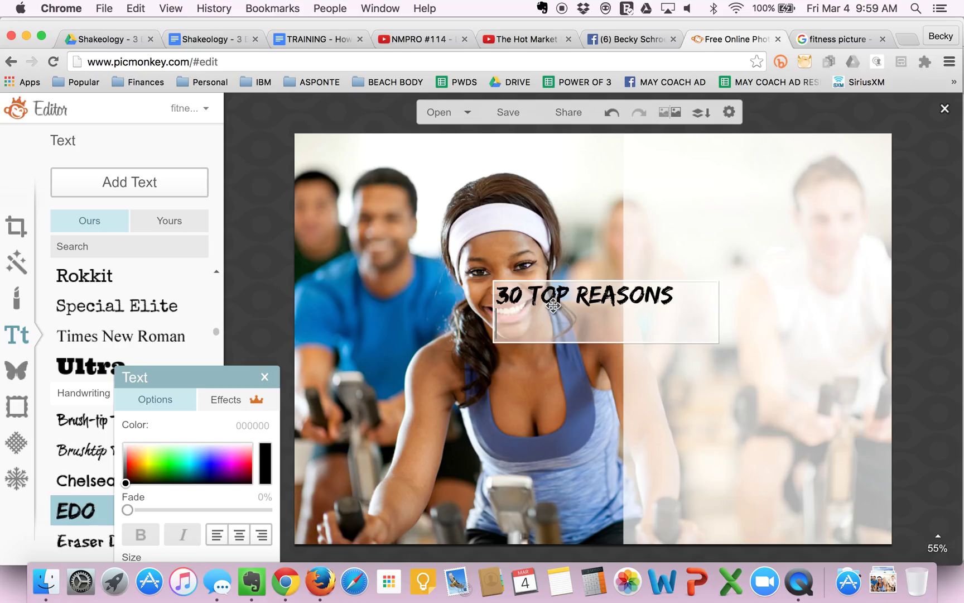
type("TO WORK OUT AT ")
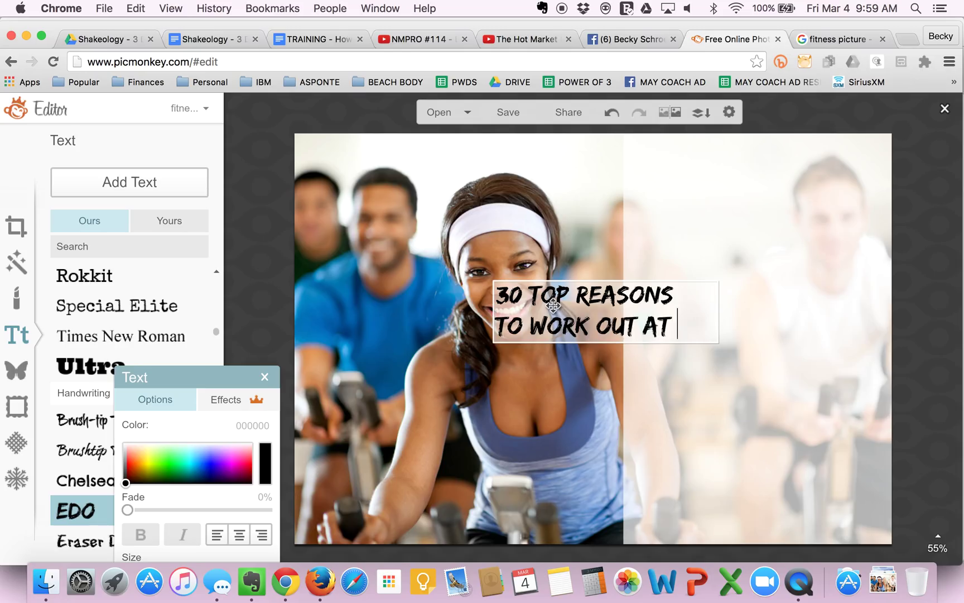
type("HOME")
left_click(720, 323)
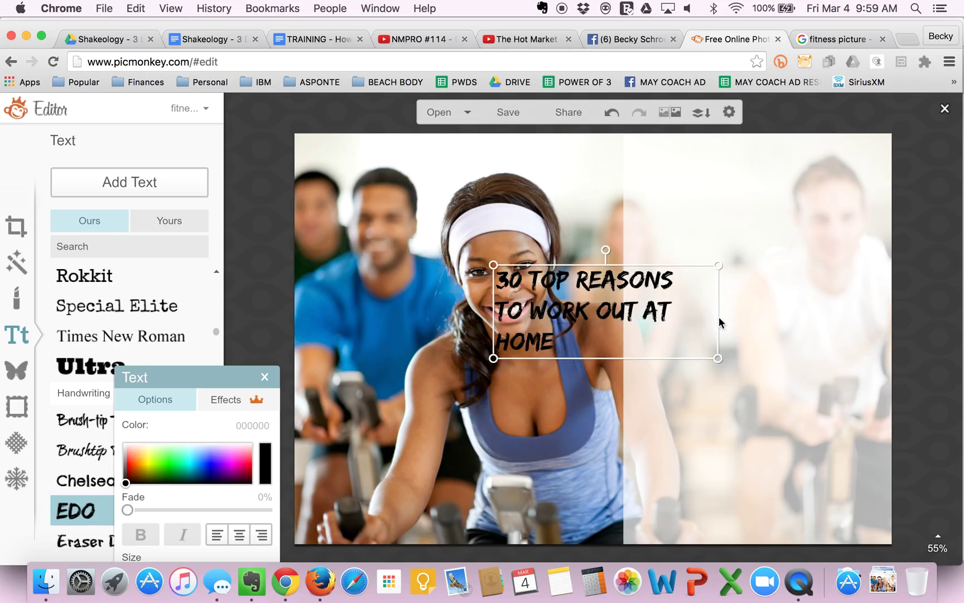
left_click_drag(718, 319, 809, 319)
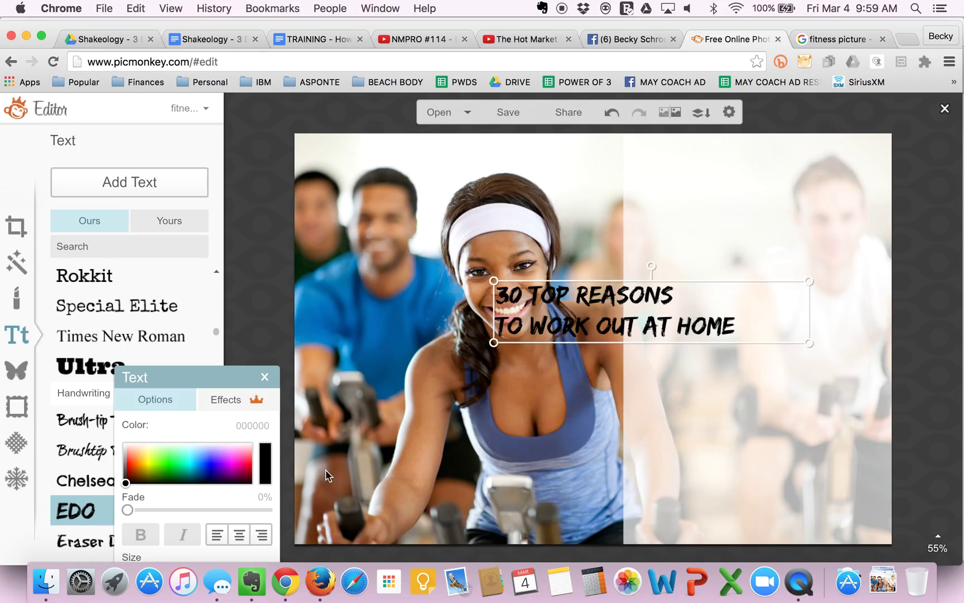
left_click(240, 534)
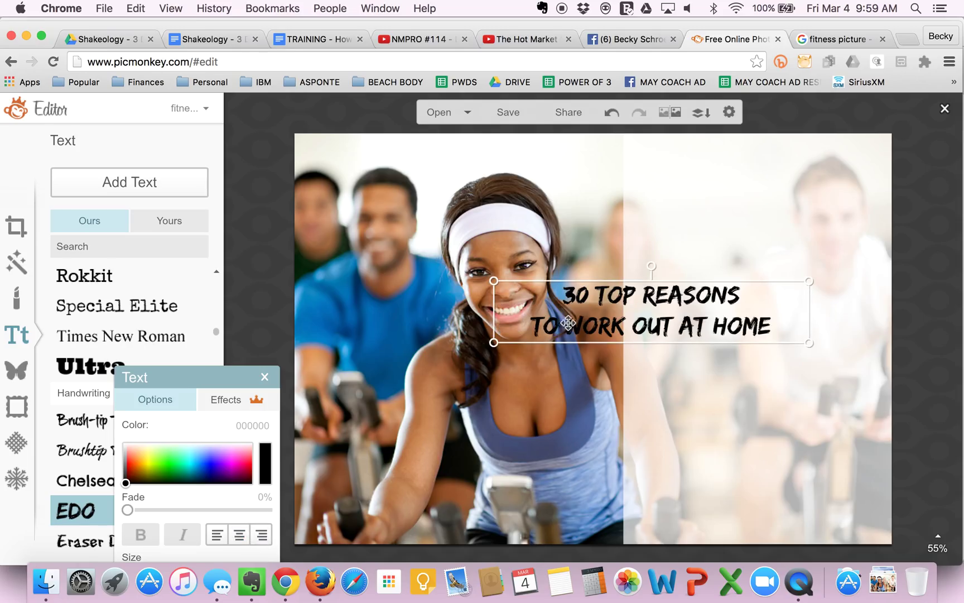
Make the title orange and set the 'TO WORK OUT AT HOME' line to size 45
left_click(135, 465)
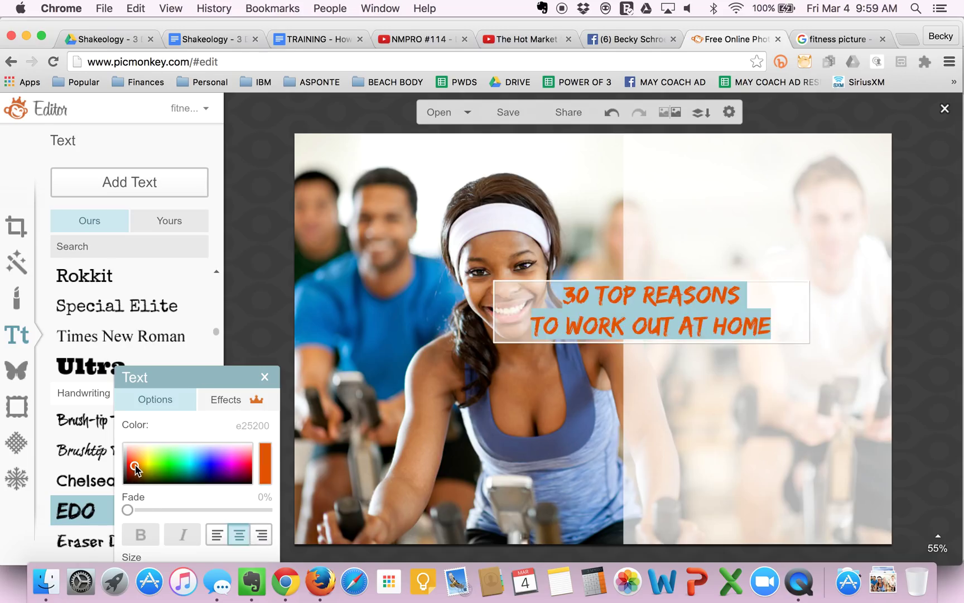
left_click(632, 330)
left_click_drag(527, 328, 780, 329)
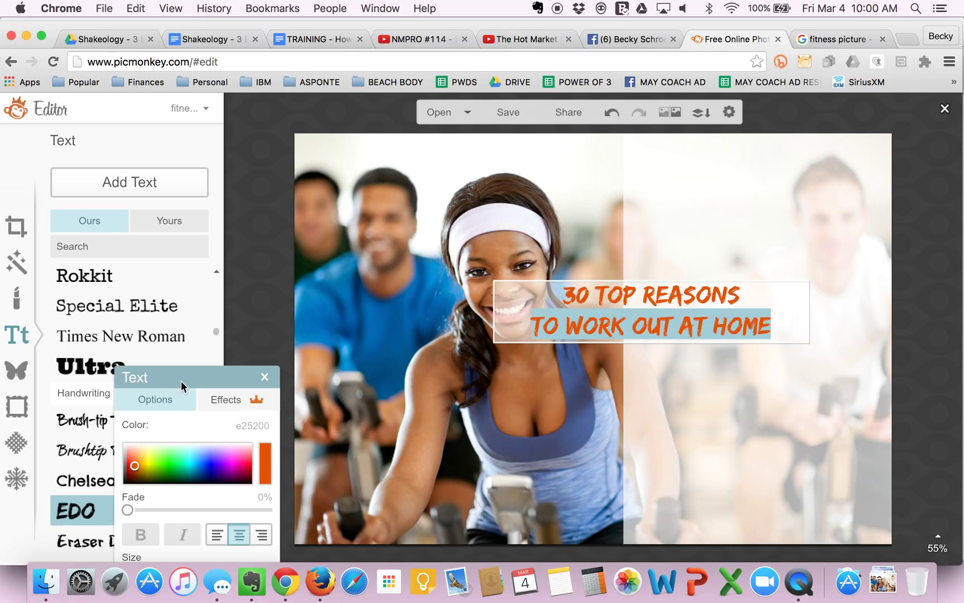
left_click_drag(185, 385, 190, 241)
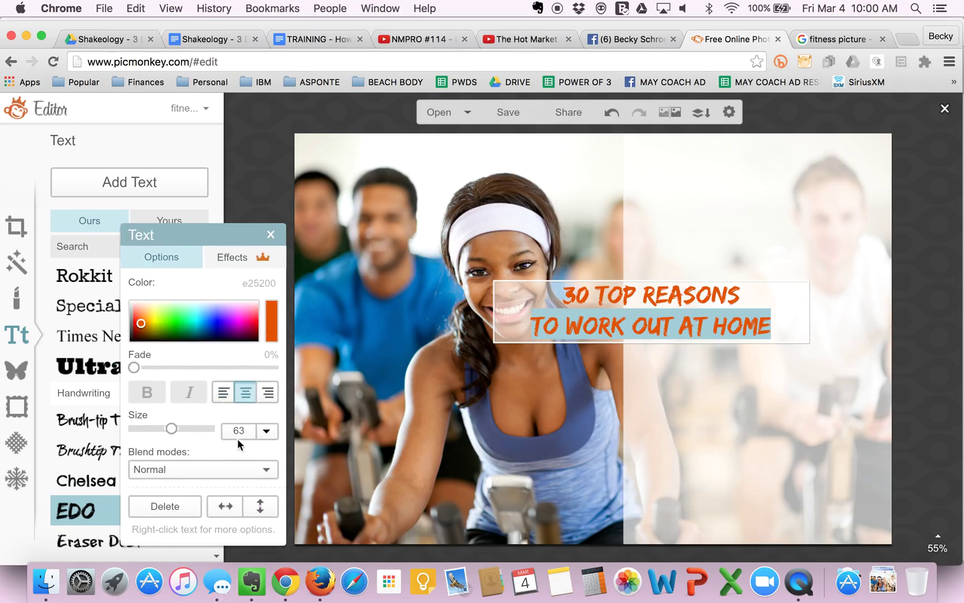
double_click(238, 429)
type("40")
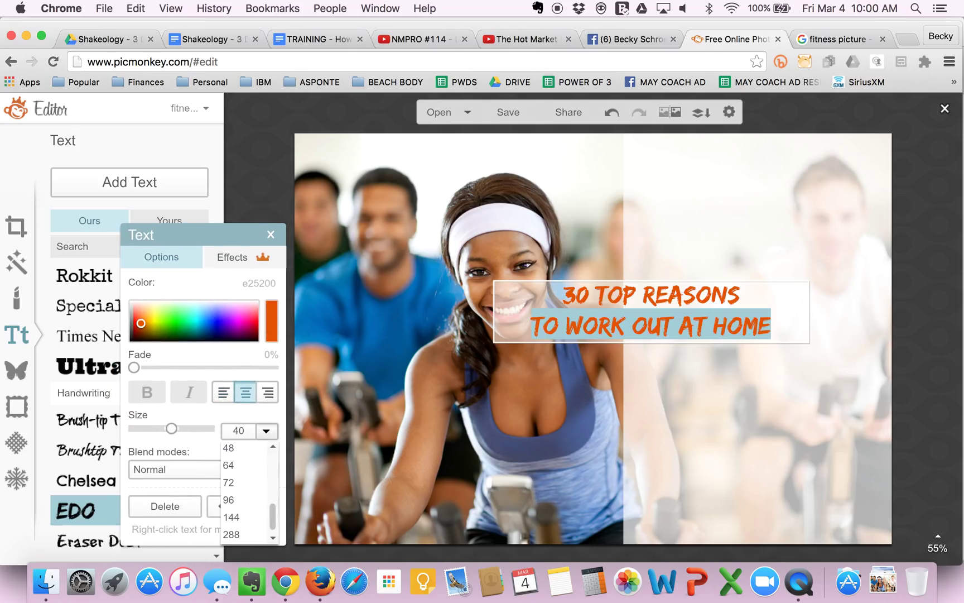
key("Return")
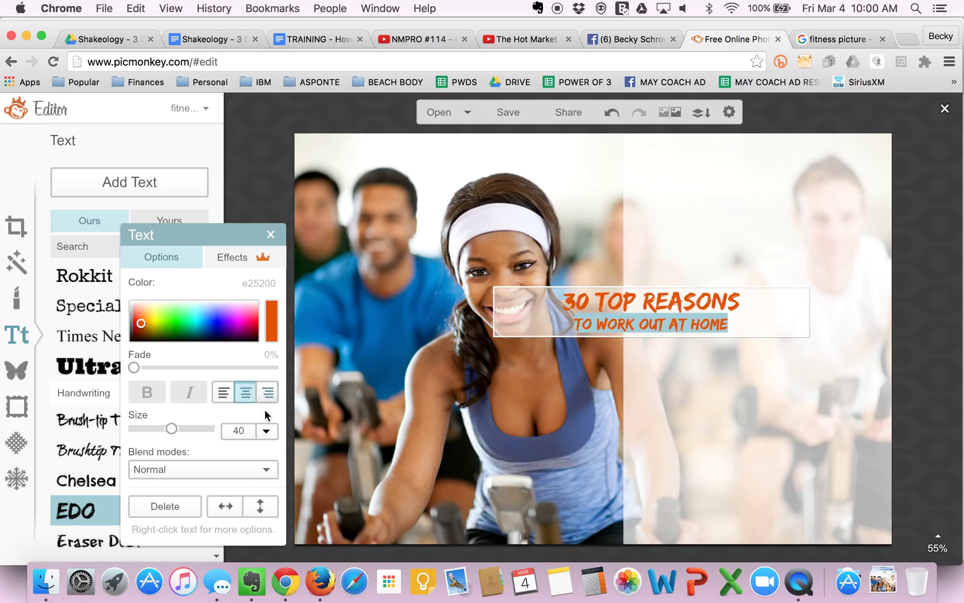
left_click(267, 430)
left_click(240, 464)
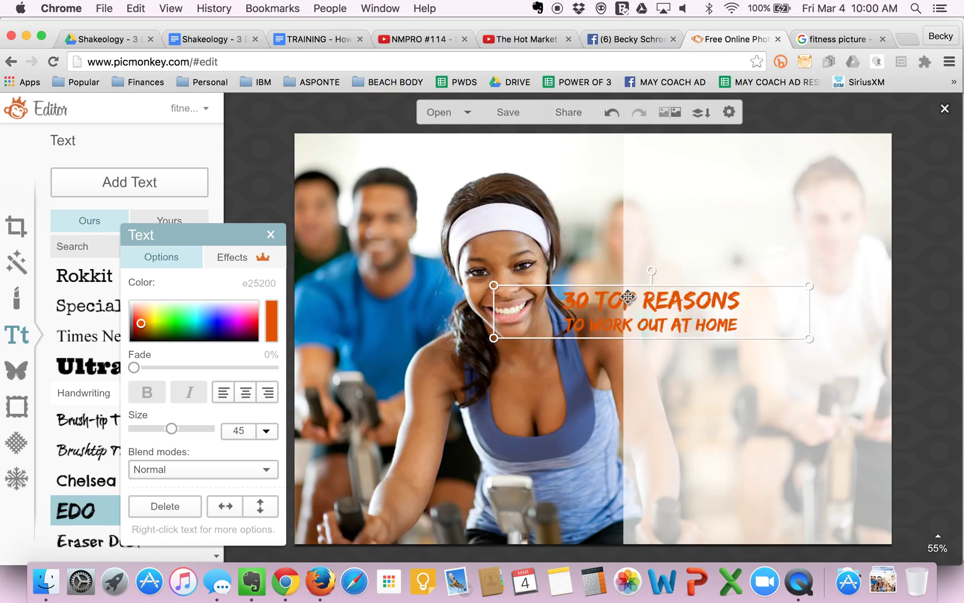
Move the headline to the top of the faded panel and narrow its box to fit
left_click_drag(625, 299, 755, 158)
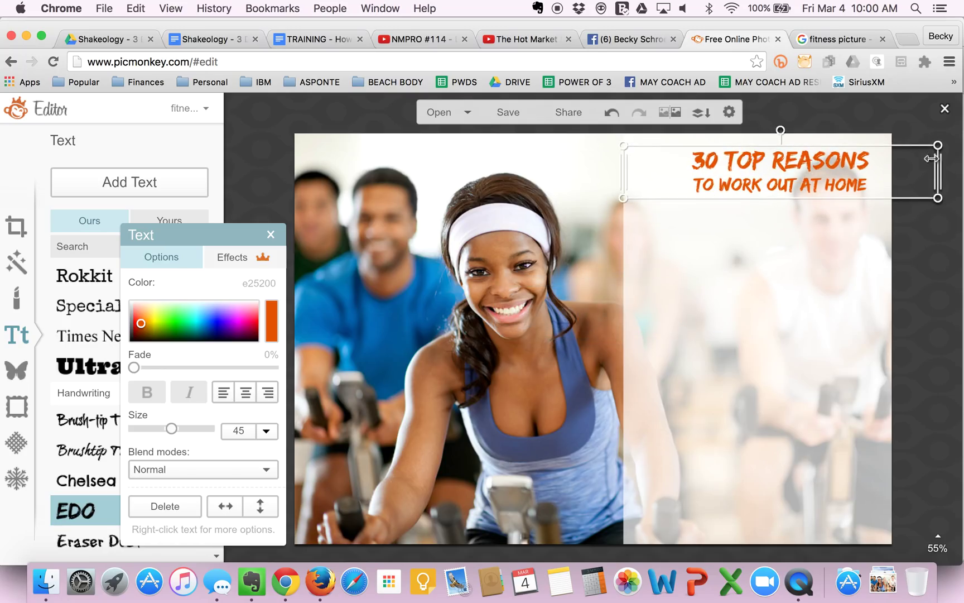
left_click_drag(938, 172, 897, 173)
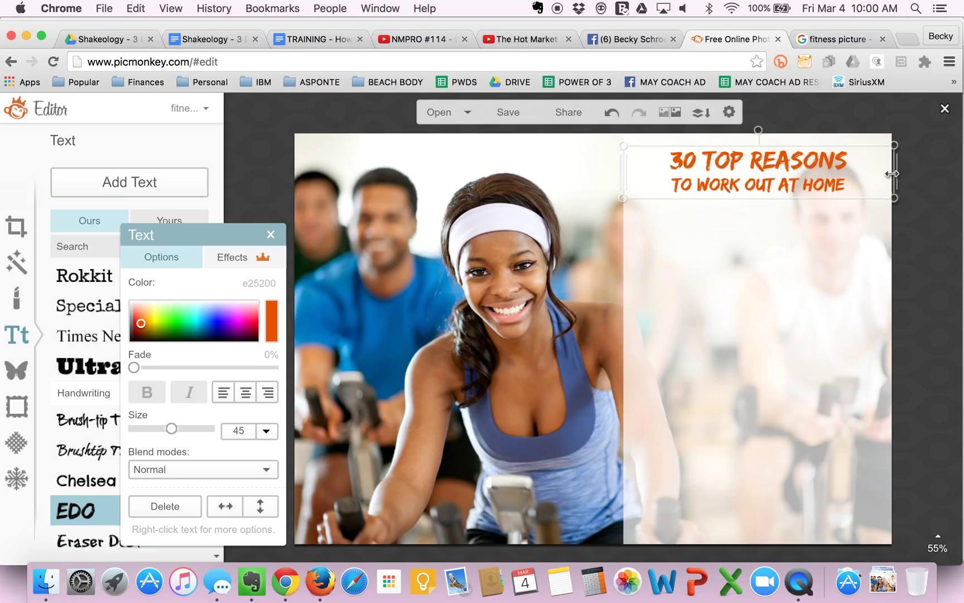
left_click(833, 233)
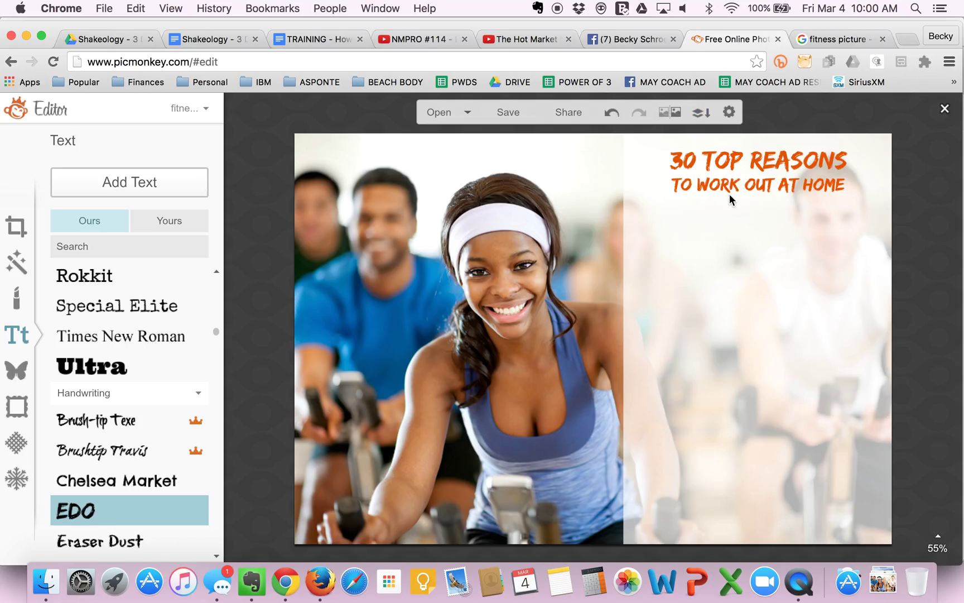
Switch to the Facebook tab to view the Top 30 Reasons reference graphic
left_click(630, 38)
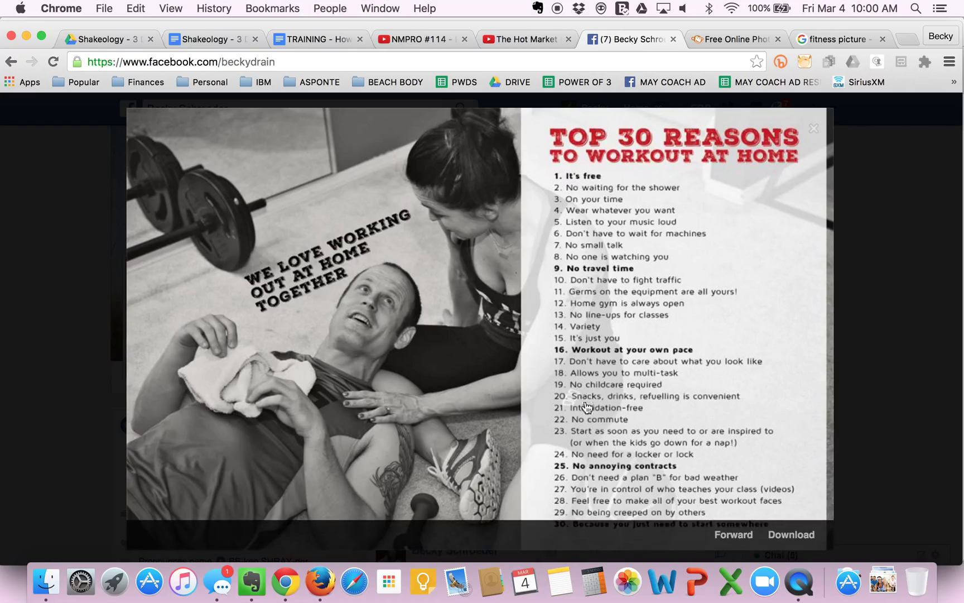
Compare against the Facebook reference, return to PicMonkey, and add a new text box
left_click(721, 37)
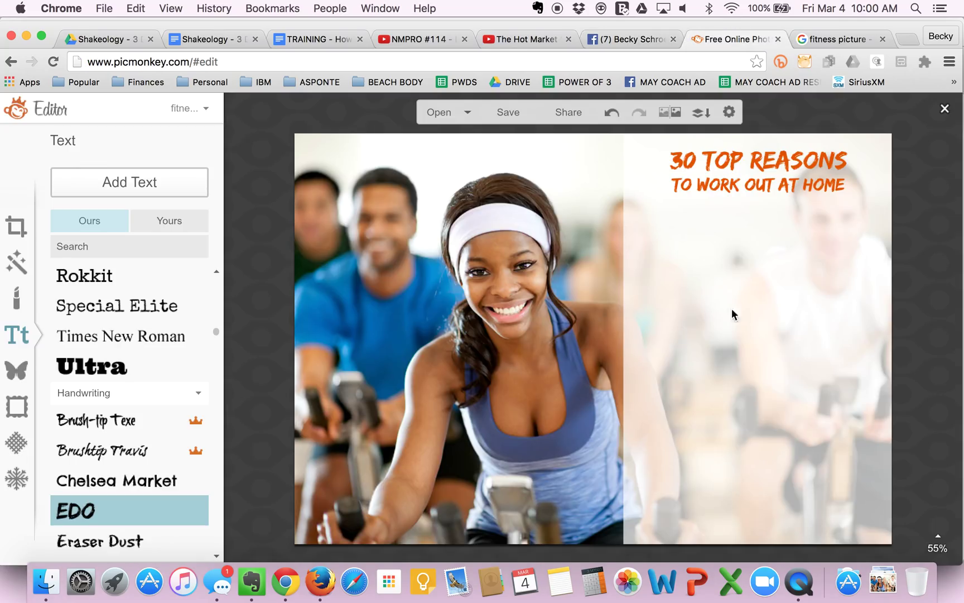
left_click(611, 37)
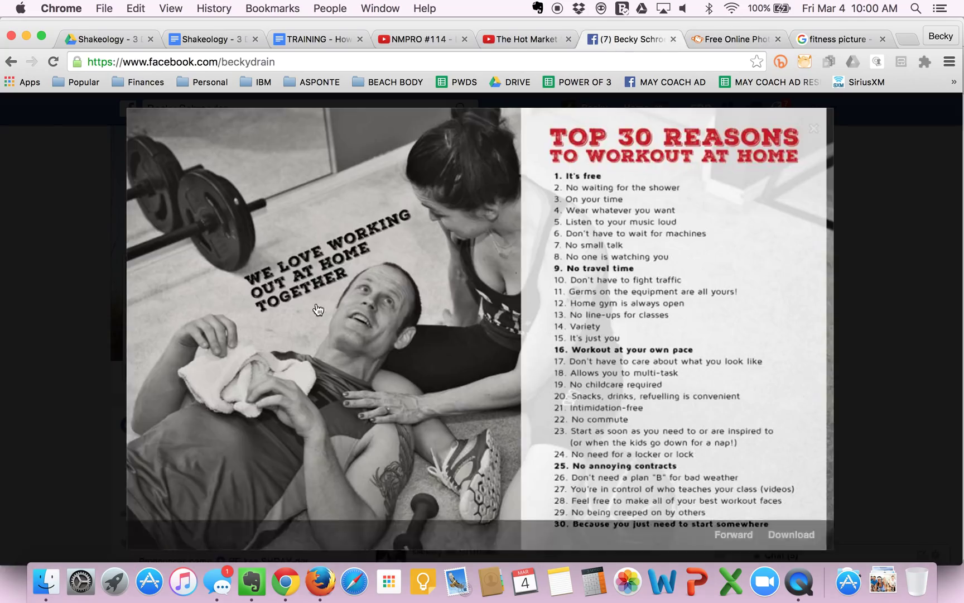
left_click(714, 39)
left_click(112, 189)
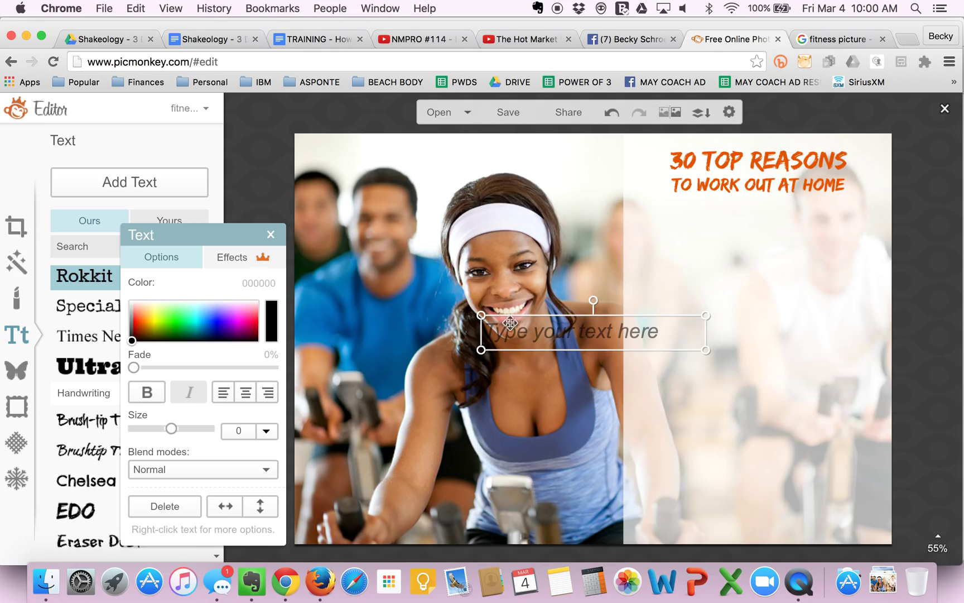
Type 'I love spinning!' into the new text box, correcting 'We' to 'I'
left_click(515, 337)
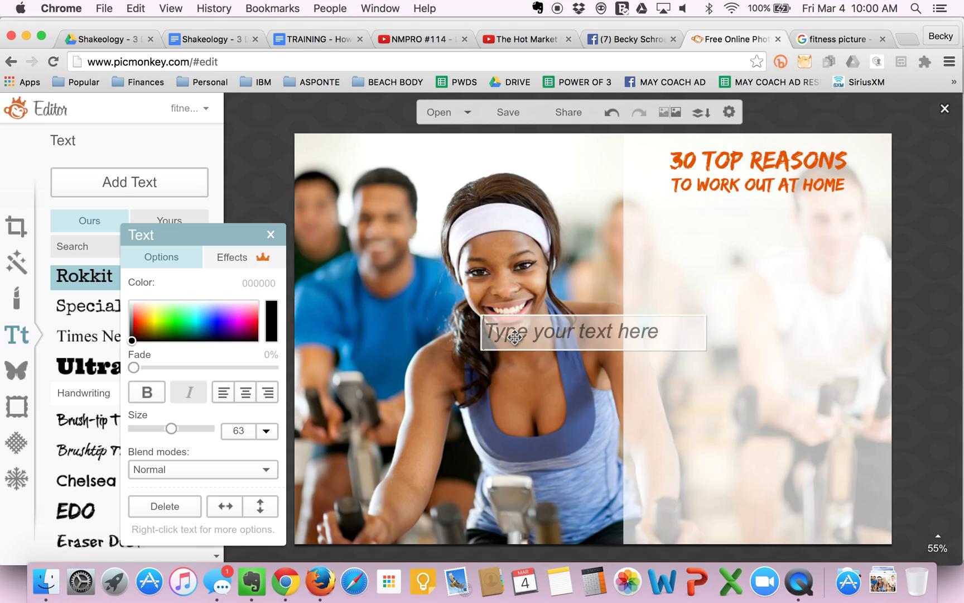
key("ctrl+shift+Tab")
key("ctrl+Tab")
type("We lov")
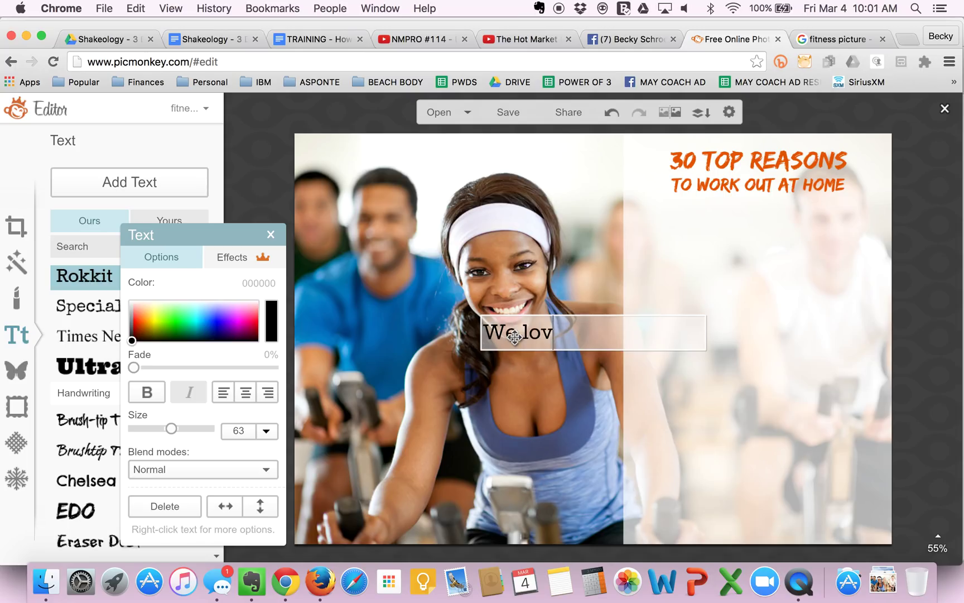
type("e spinning!")
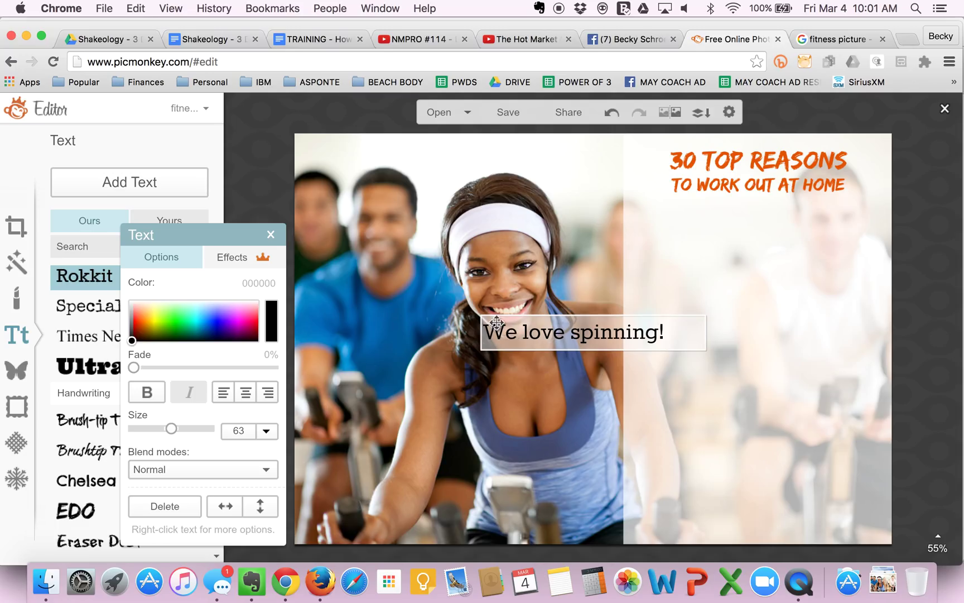
key("super+Left")
key("Delete")
key("Delete")
key("Delete")
type("I")
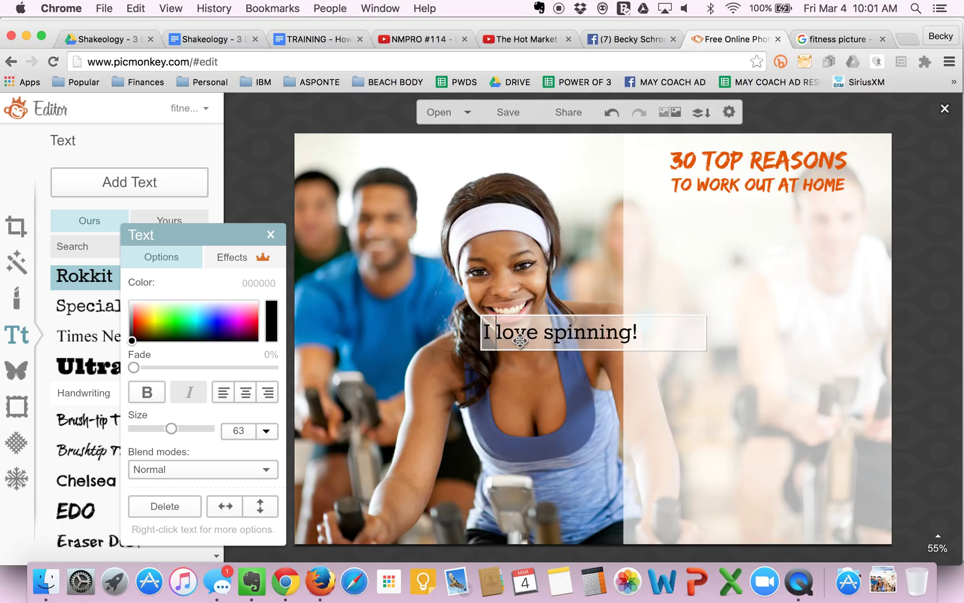
Colour the text blue (0900bd) and move it to the photo's upper left
key("super+a")
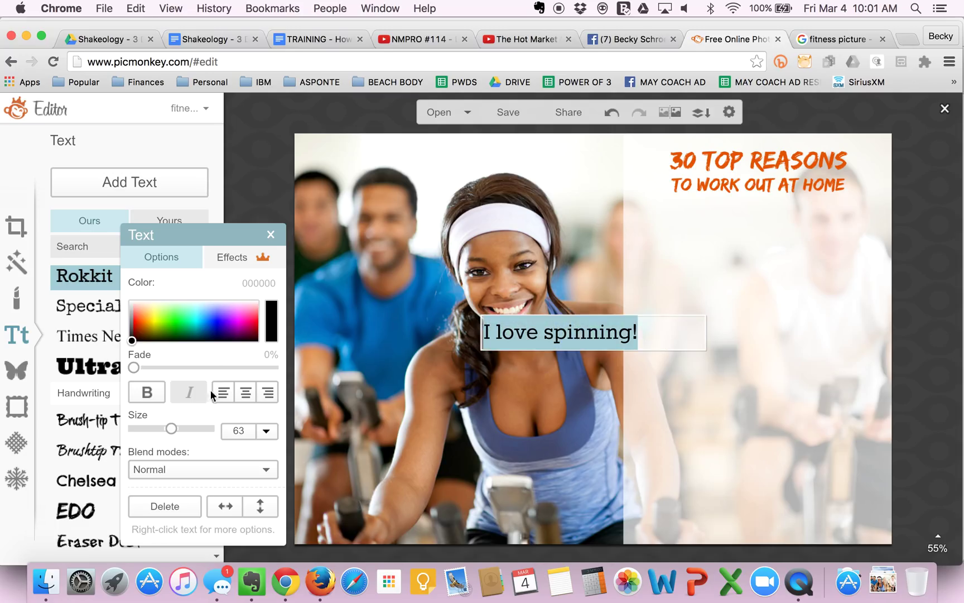
left_click(217, 326)
left_click(644, 383)
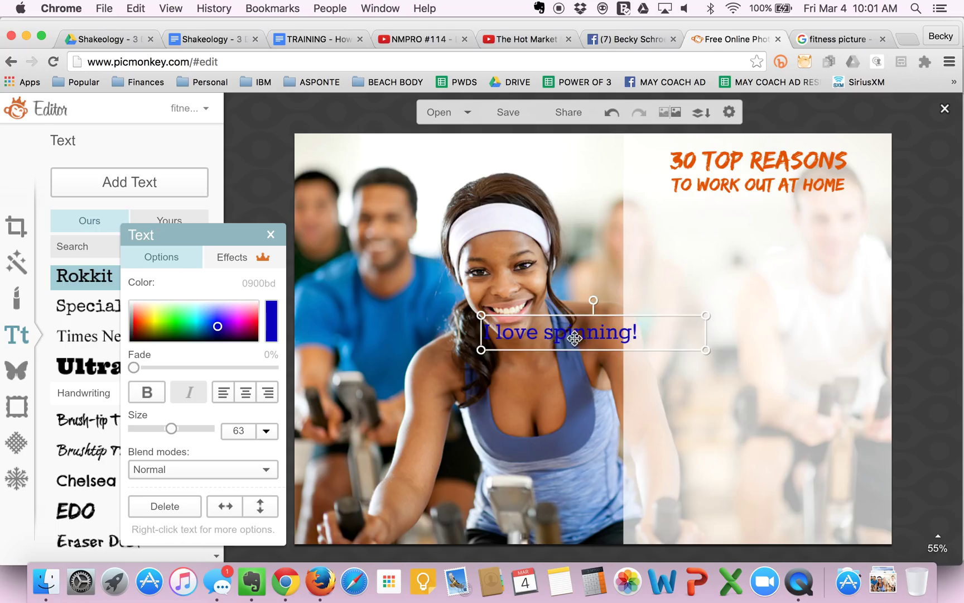
left_click_drag(569, 335, 412, 171)
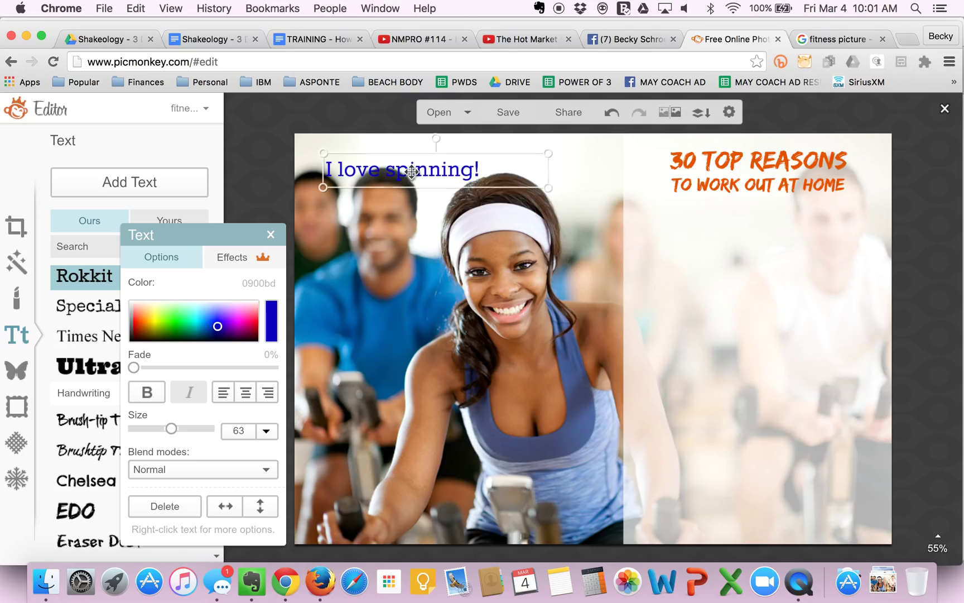
Rotate 'I love spinning!' counter-clockwise and shift it slightly lower in the upper left
double_click(435, 143)
key("Escape")
mouse_move(437, 139)
left_mouse_down()
mouse_move(417, 133)
mouse_move(452, 148)
mouse_move(409, 144)
mouse_move(426, 141)
left_mouse_up()
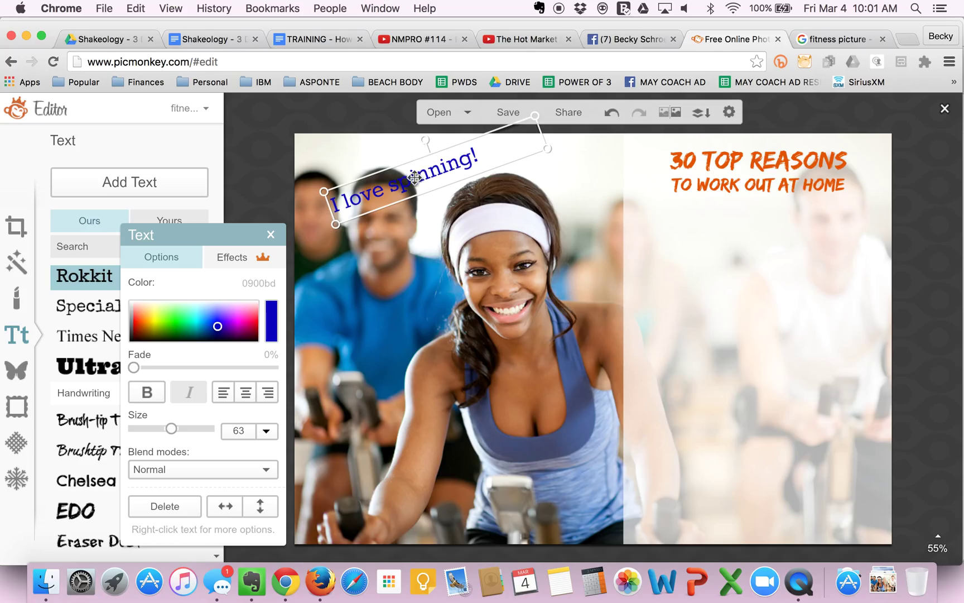
left_click_drag(414, 177, 387, 212)
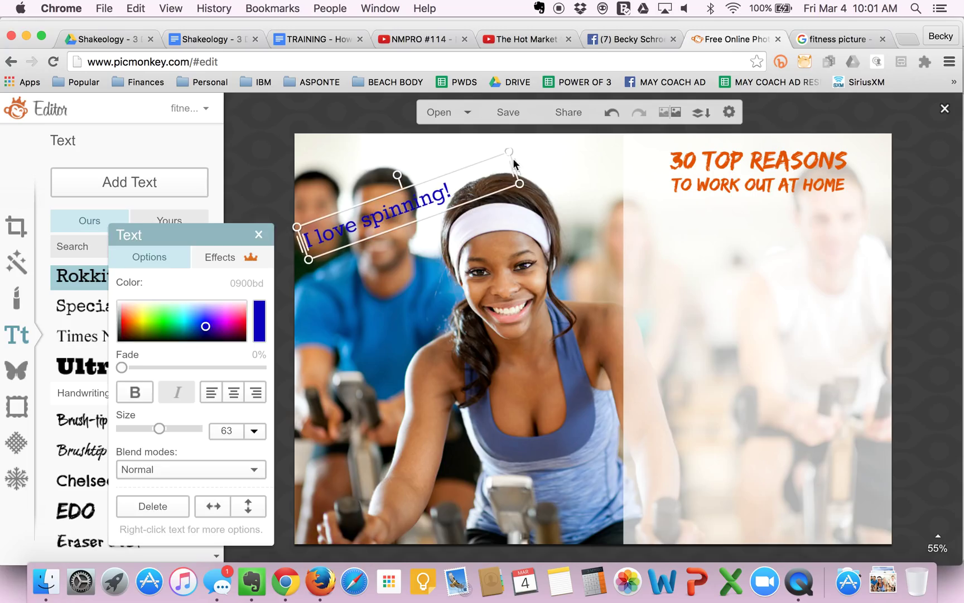
left_click(459, 156)
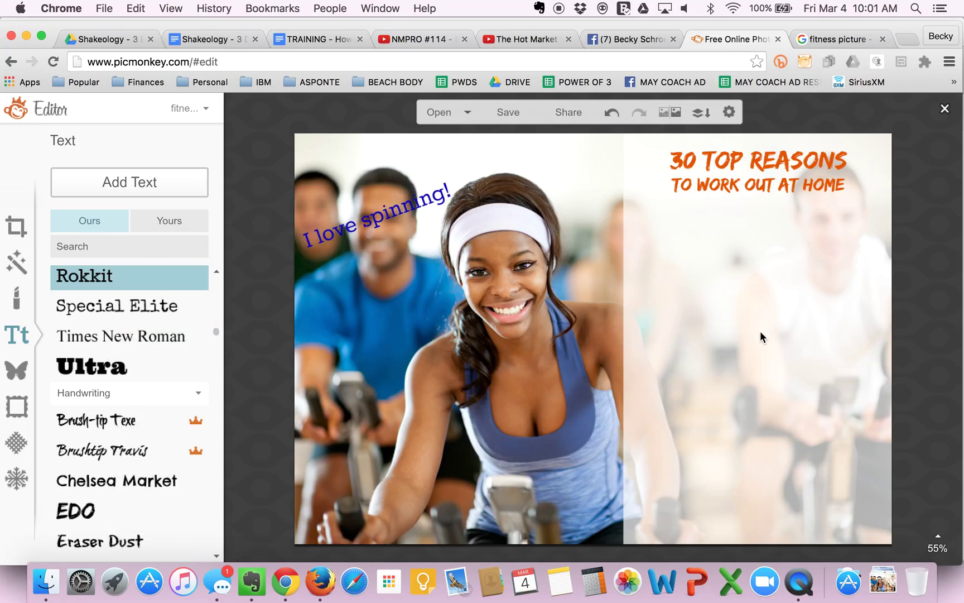
Choose Sean quality JPG in the save options, then cancel the computer's Save As dialog
left_click(510, 114)
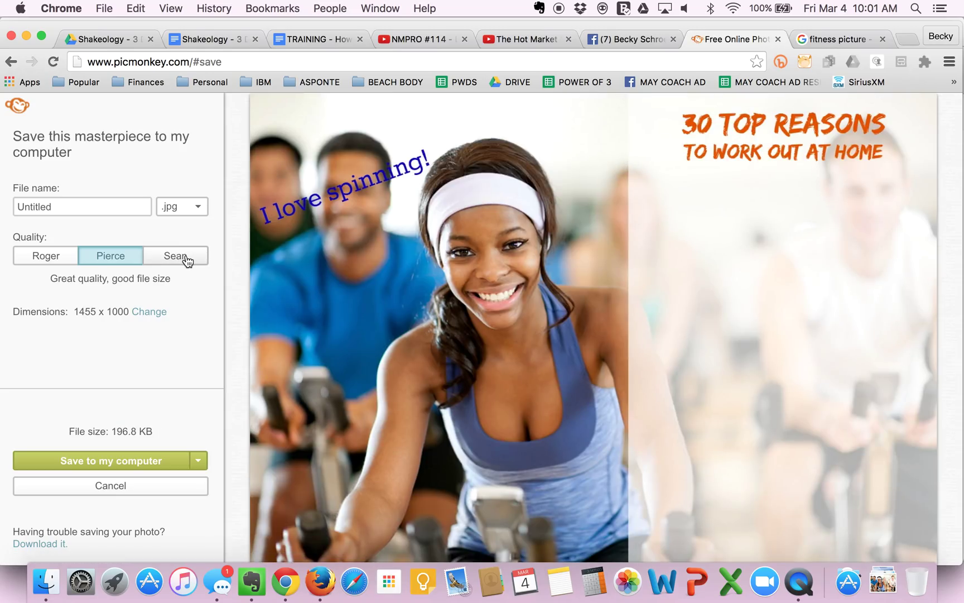
left_click(188, 261)
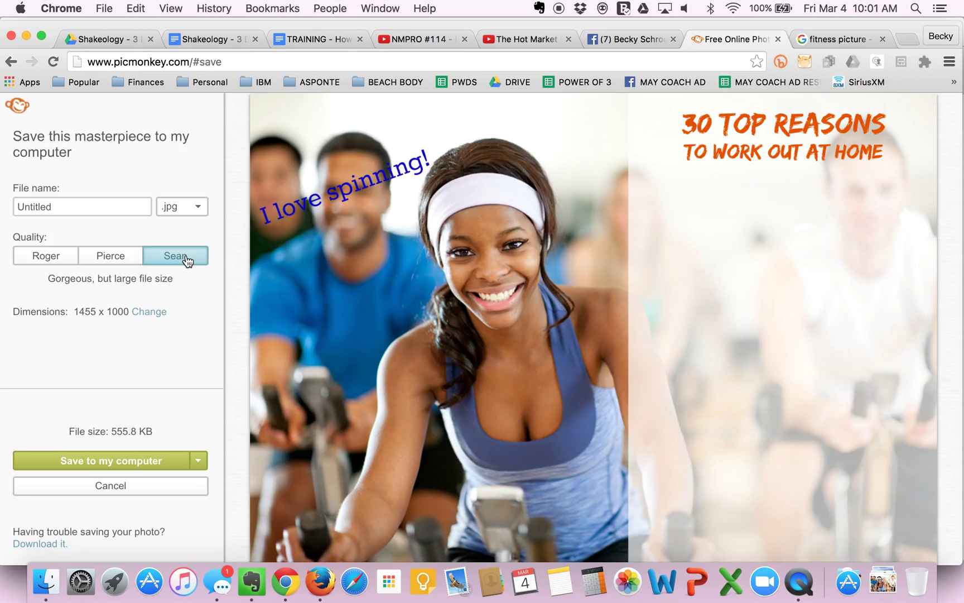
left_click(86, 463)
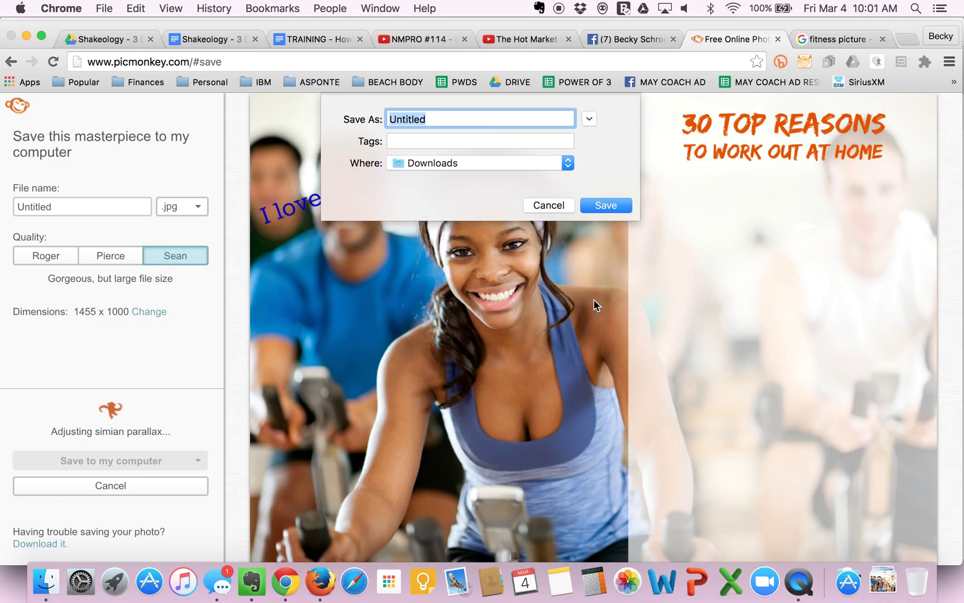
left_click(537, 205)
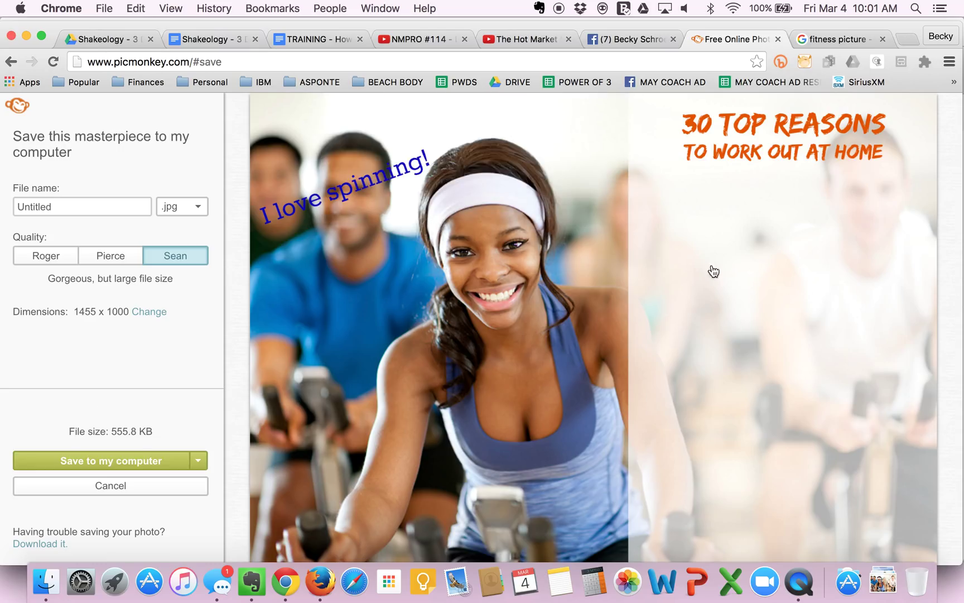